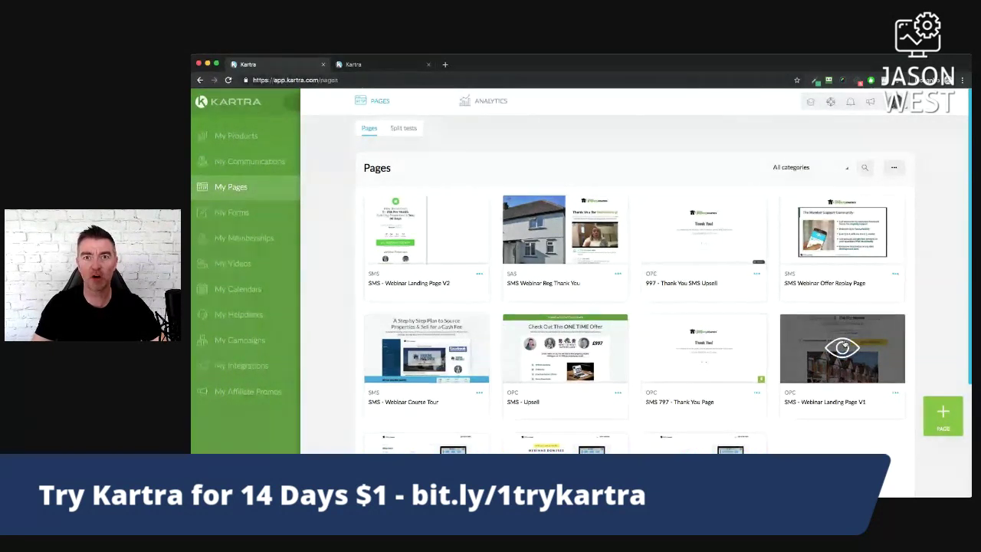
- Clone the page "SMS - Webinar Landing Page V1" under the name "SMS - Webinar Landing Page V2 new"
left_click(895, 392)
left_click(937, 401)
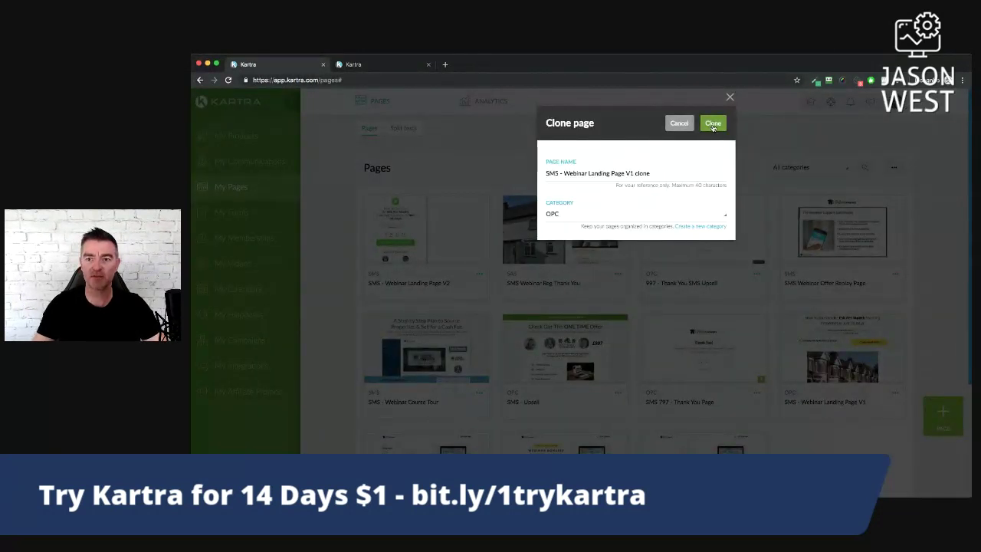
left_click_drag(632, 173, 667, 176)
key("BackSpace")
key("BackSpace")
key("BackSpace")
type("2")
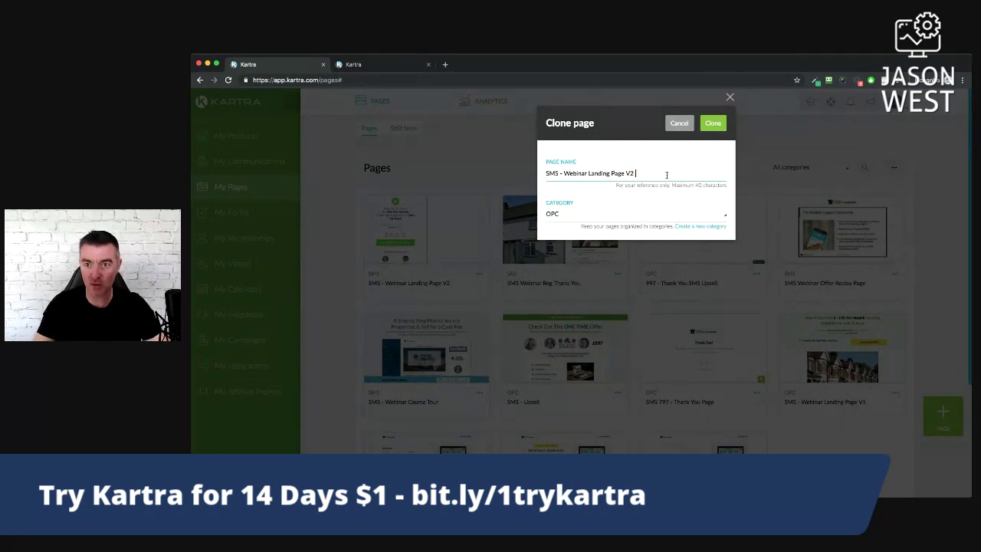
type(" new")
key("Return")
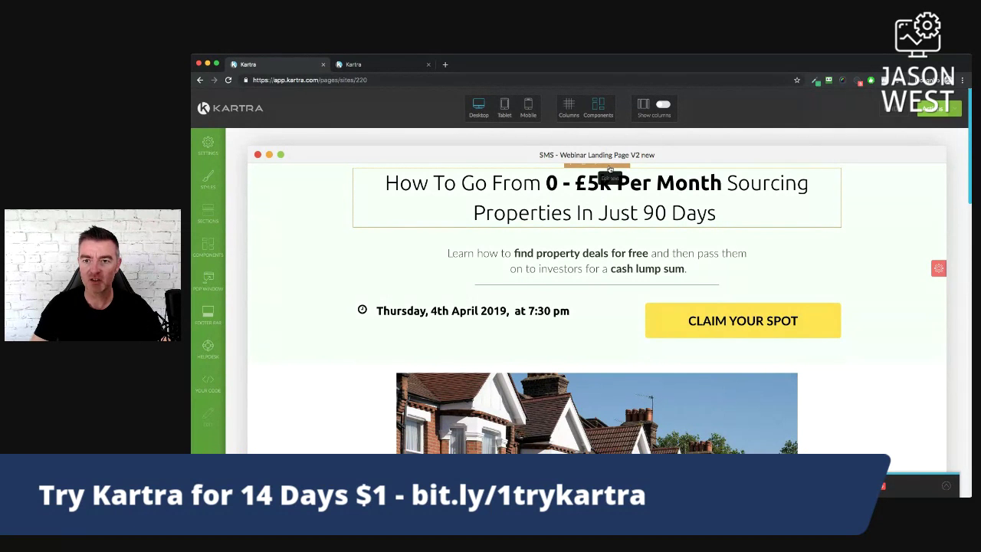
- Replace the page's main headline with "The Fastest way to Reach an Income of £5k Per Month"
left_click(601, 183)
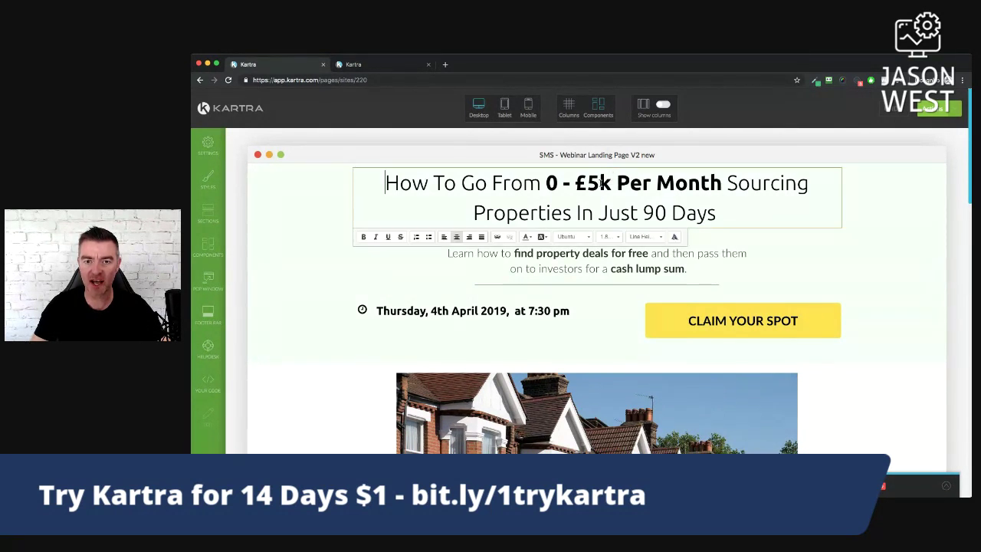
left_click_drag(386, 182, 775, 208)
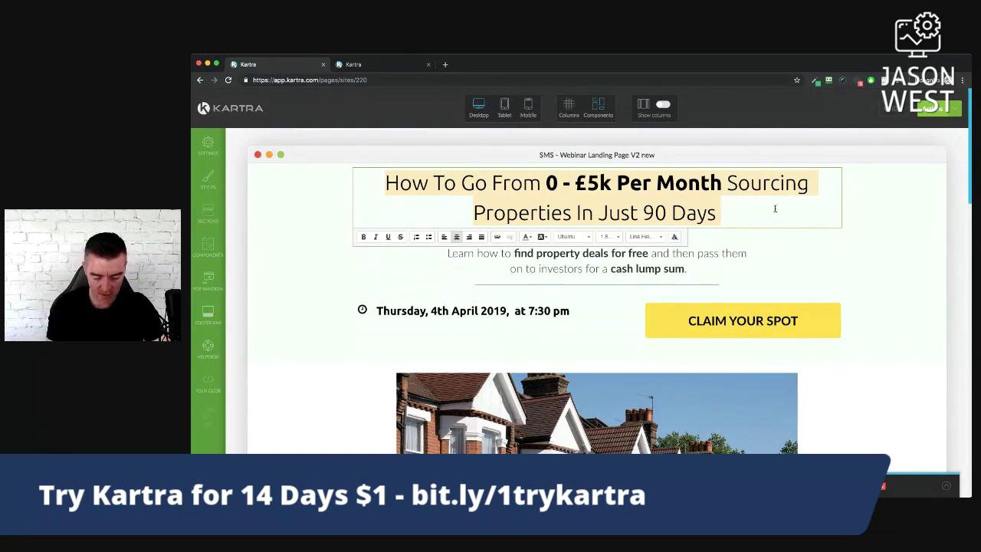
type("T")
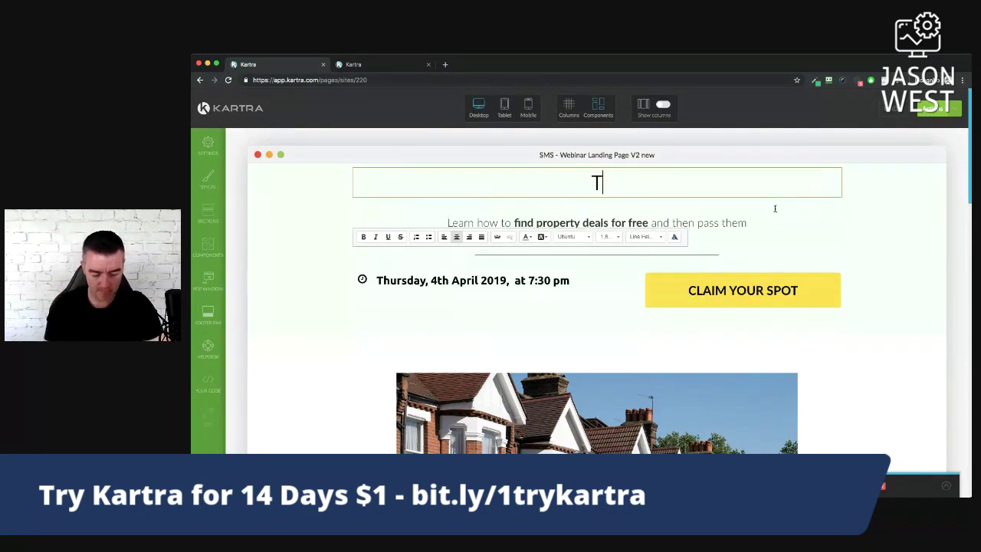
type("he Fastest way")
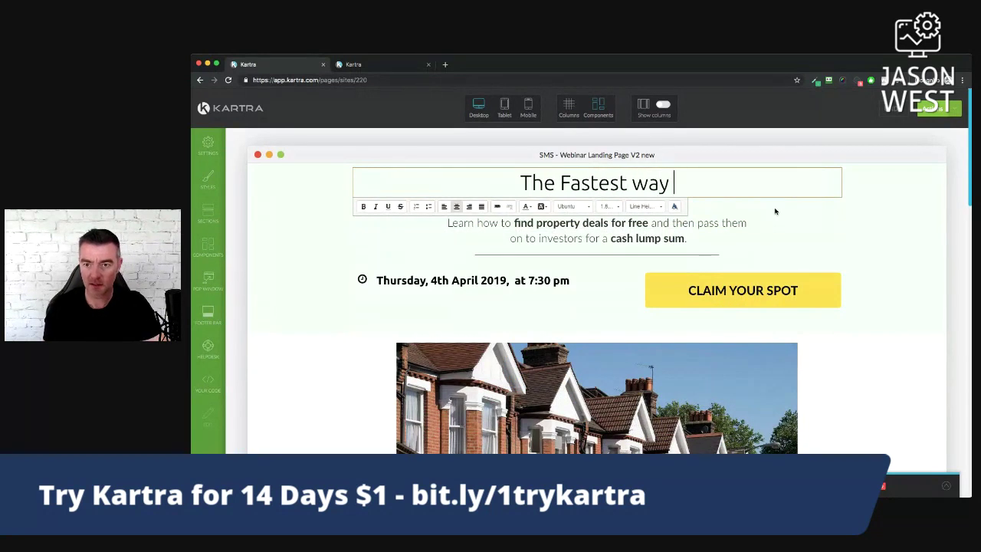
type(" yo")
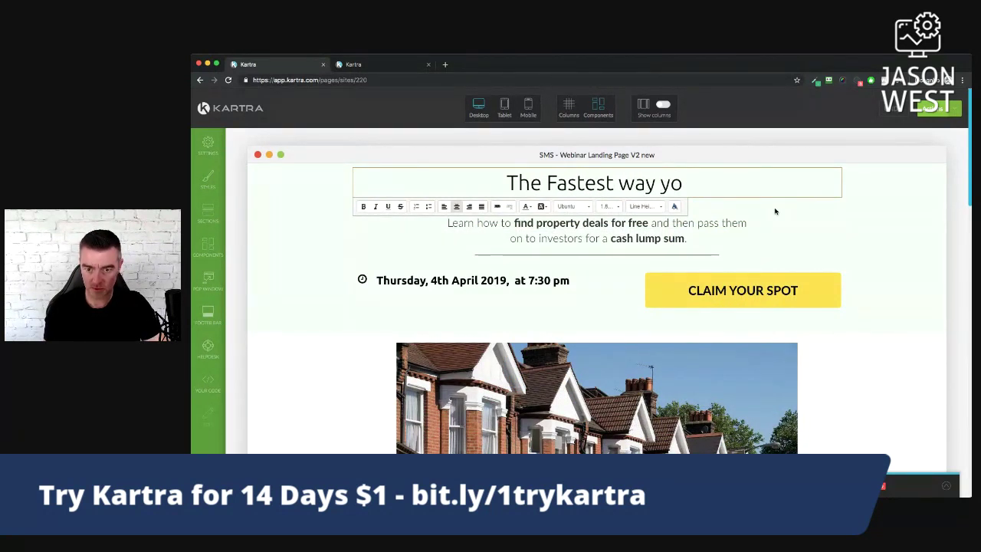
key("BackSpace")
key("BackSpace")
key("BackSpace")
type("to Reach an Income of £5k Per Month ")
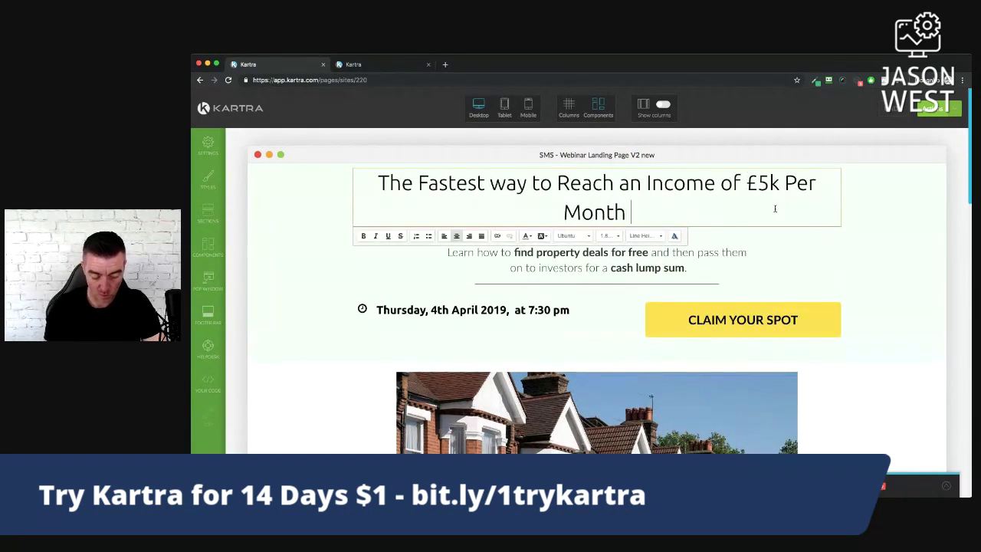
- Add "Without Buying a Single Property" to the end of the headline
type("With Property")
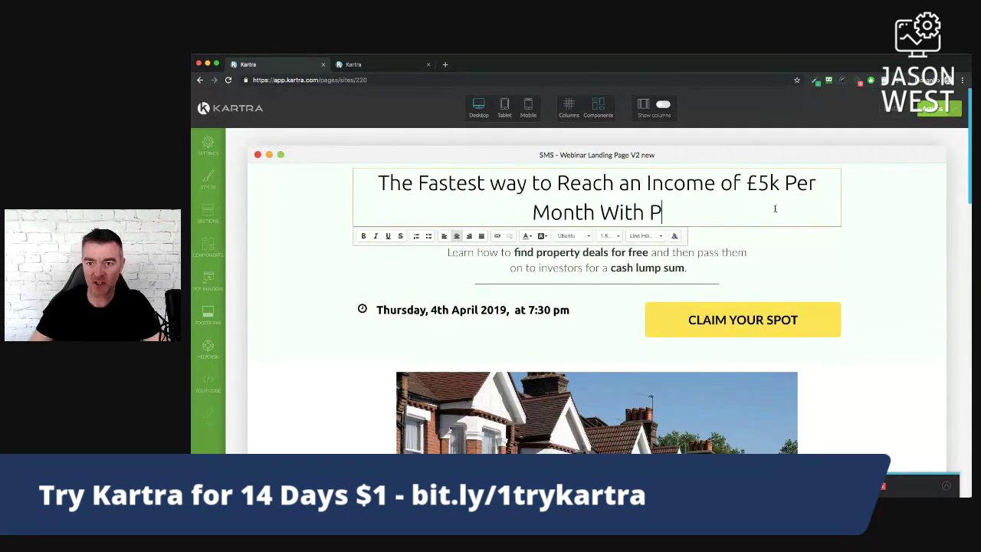
key("BackSpace")
key("BackSpace")
key("BackSpace")
key("BackSpace")
key("BackSpace")
key("BackSpace")
key("BackSpace")
key("BackSpace")
key("BackSpace")
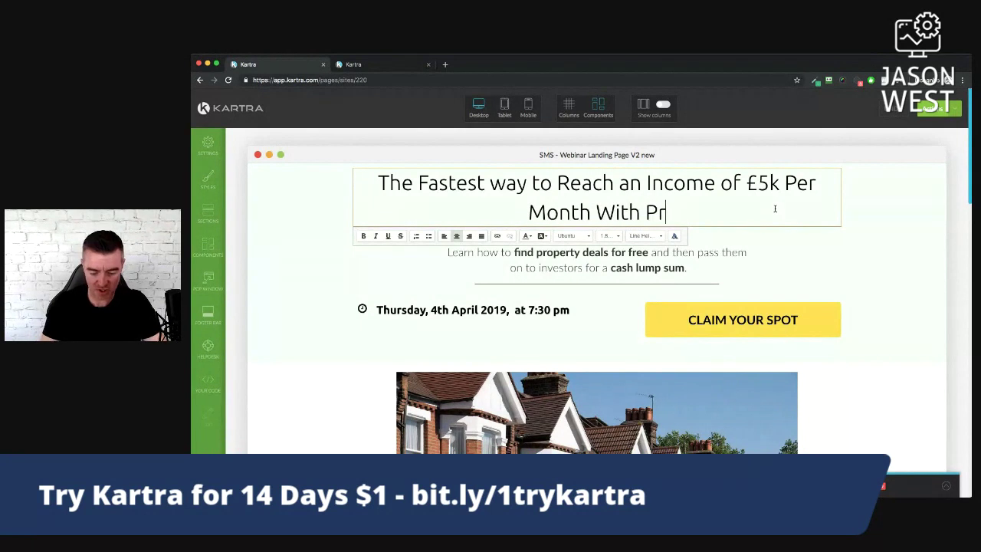
type("out ")
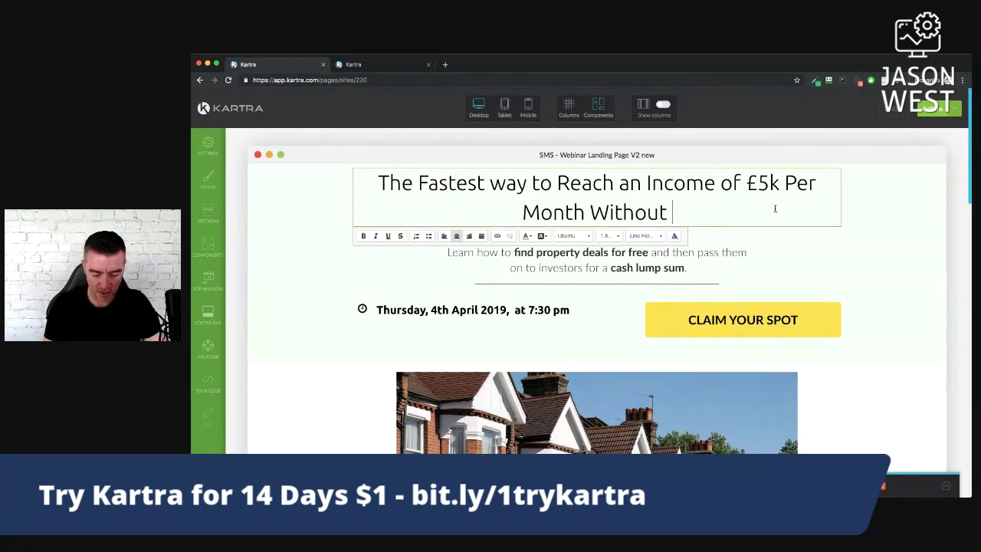
type("Buying a ")
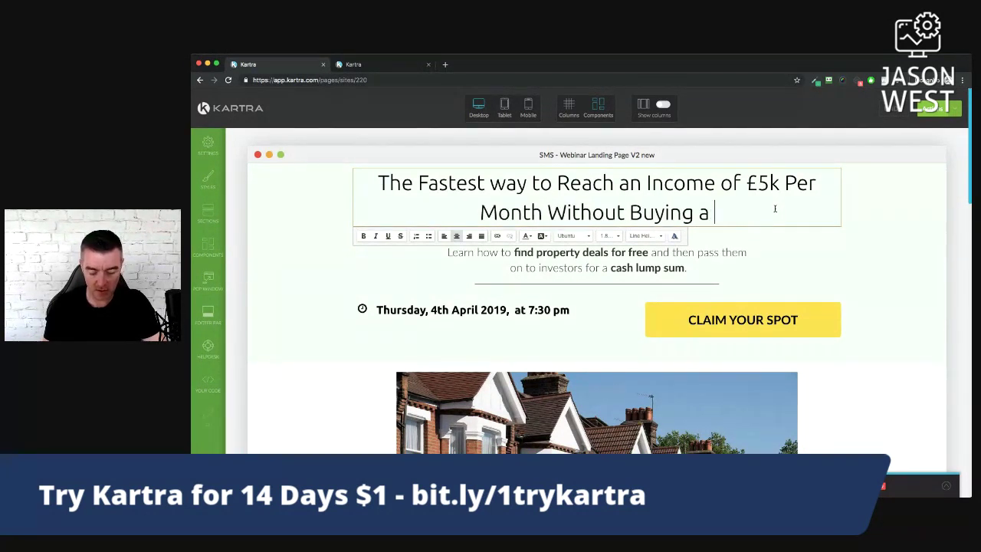
type("Single Property")
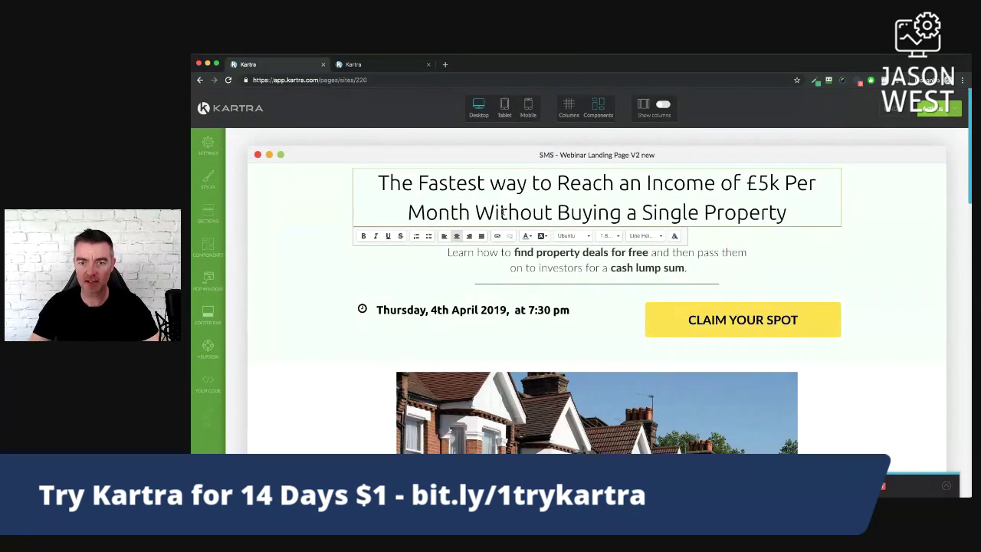
- Make the words "Without Buying a Single Property" in the headline bold
left_click_drag(477, 212, 787, 216)
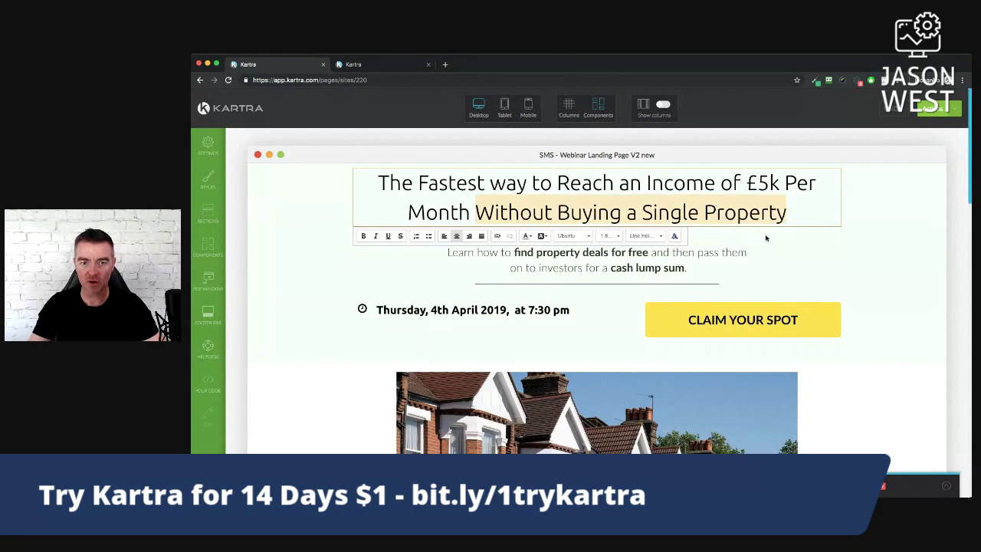
left_click(364, 236)
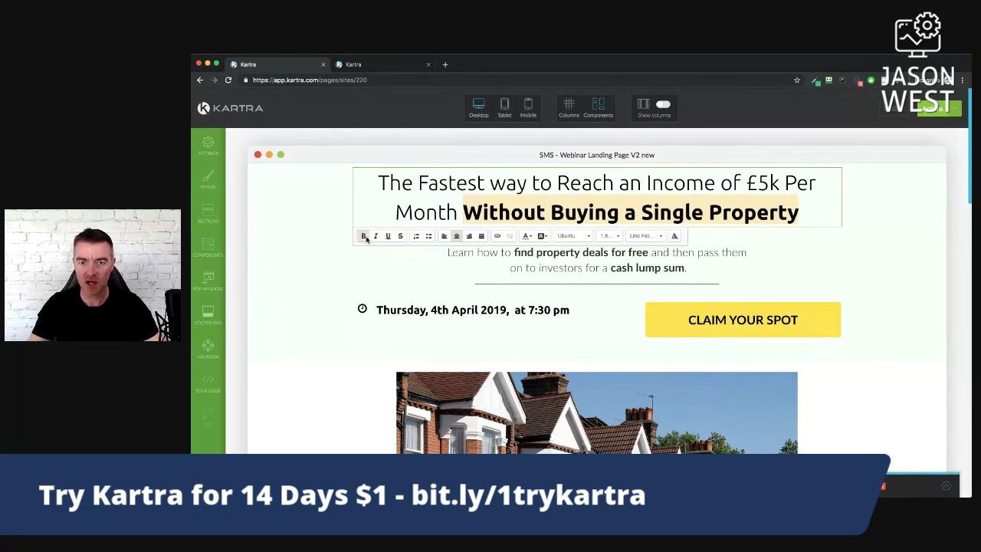
left_click(483, 188)
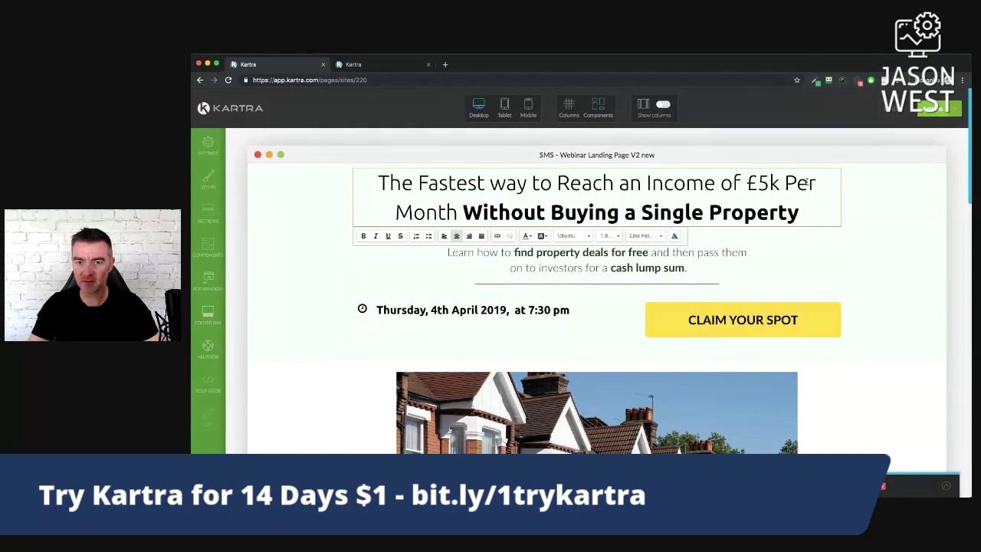
- Split the headline into three lines, with breaks before "of £5k Per Month" and before "Without Buying a Single Property"
left_click(458, 213)
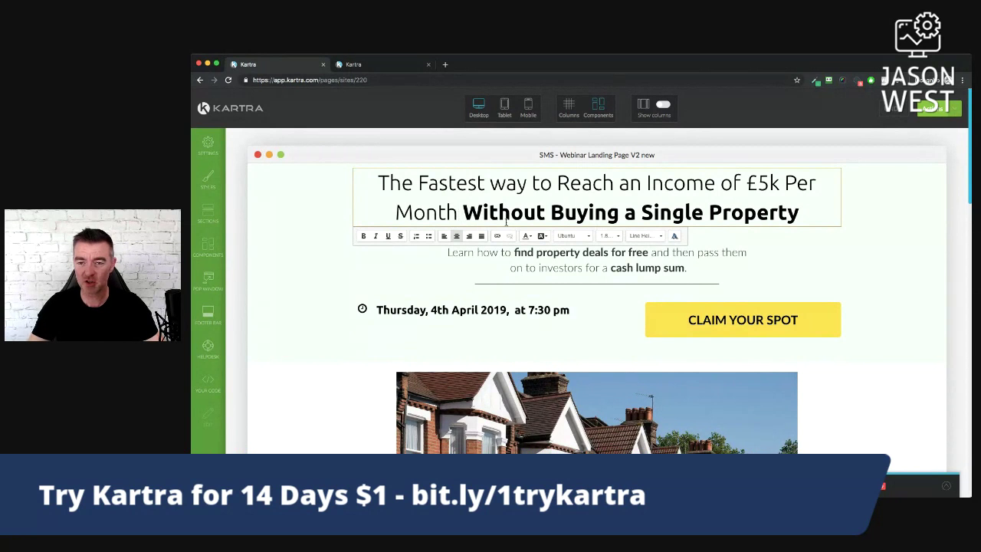
key("Return")
left_click(567, 213)
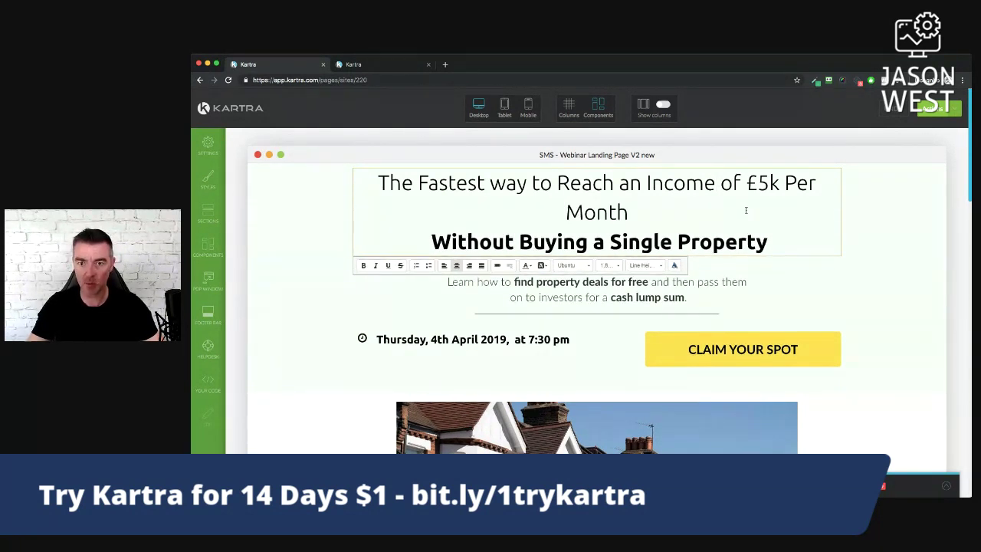
key("Return")
key("Right")
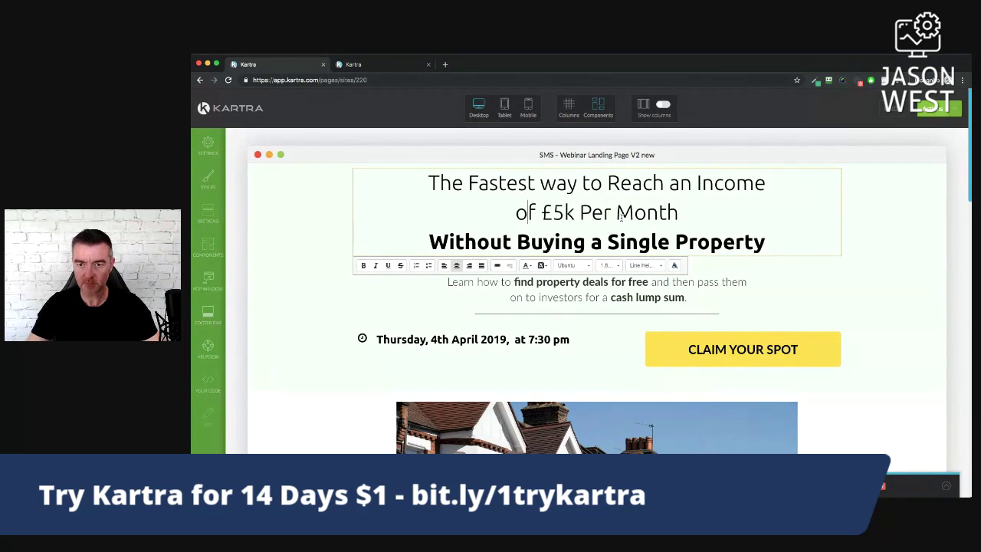
key("BackSpace")
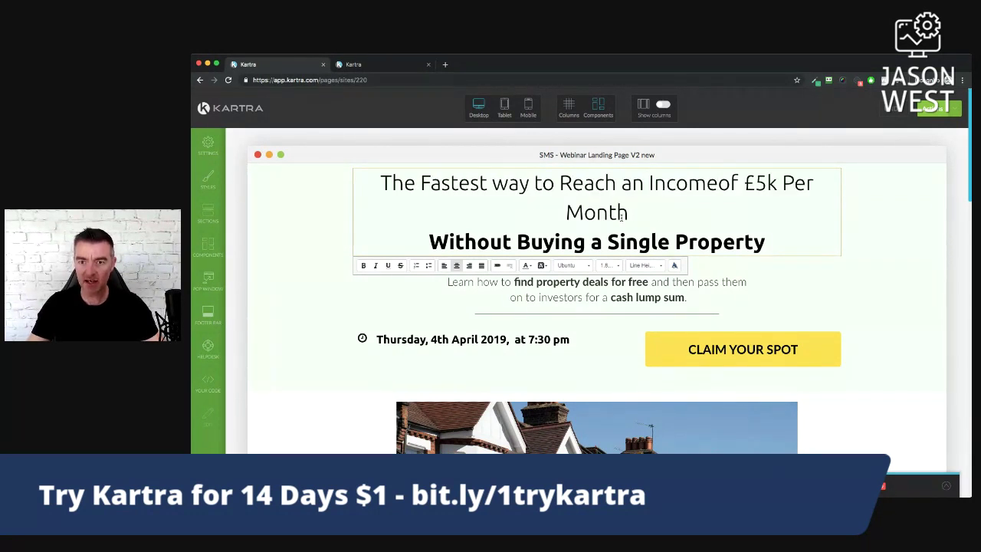
left_click(889, 293)
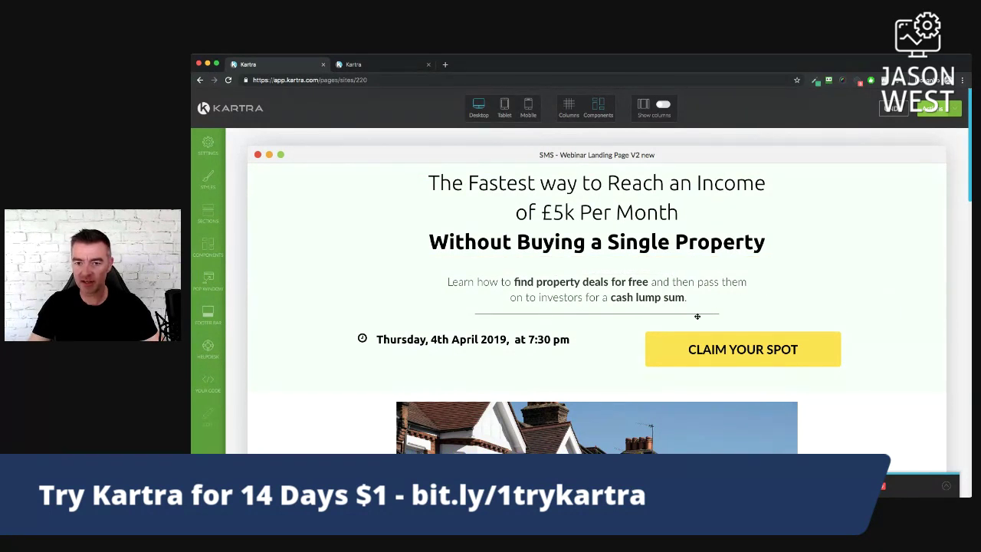
- Open the image library for the terraced-houses picture below the headline section and search the royalty-free images for "houses"
scroll(656, 359, "down", 3)
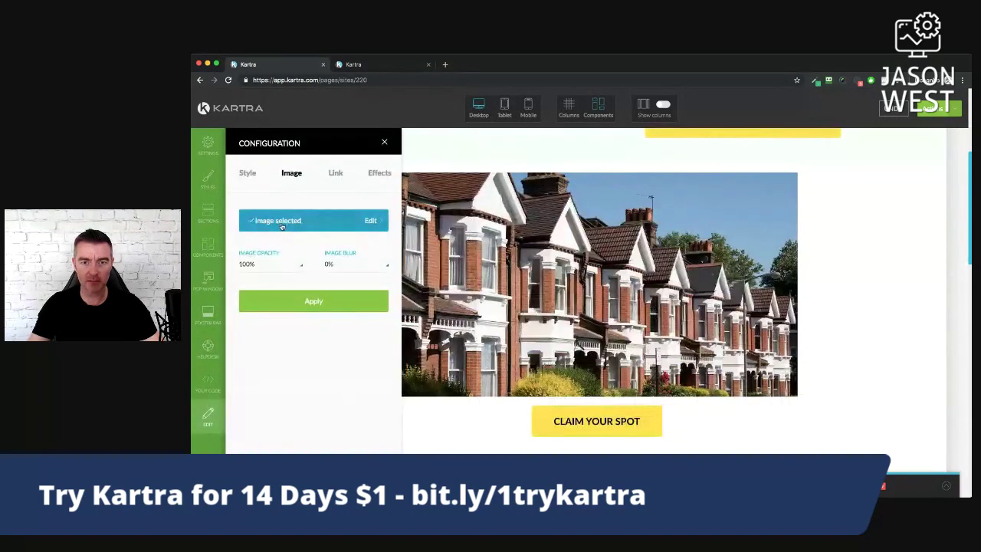
left_click(307, 224)
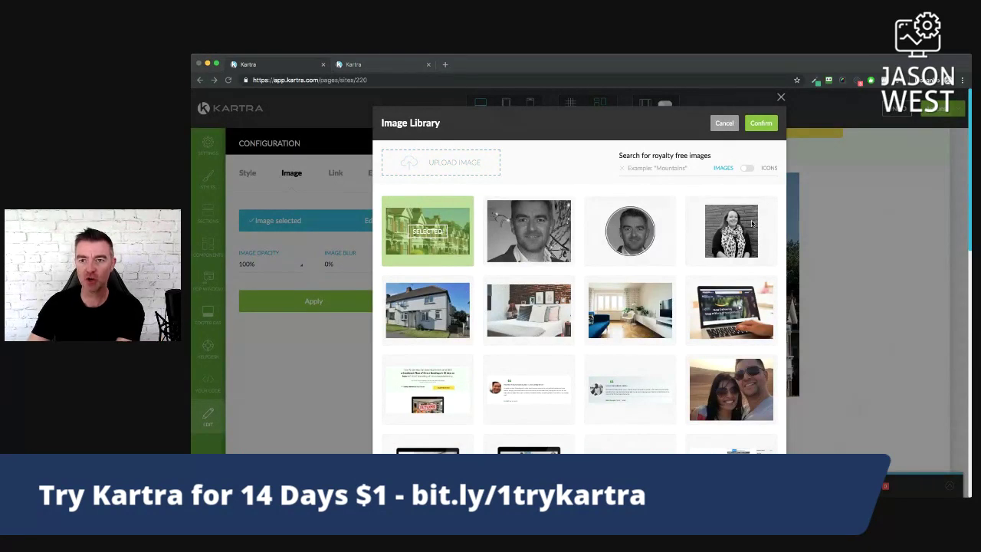
left_click(668, 169)
type("houses")
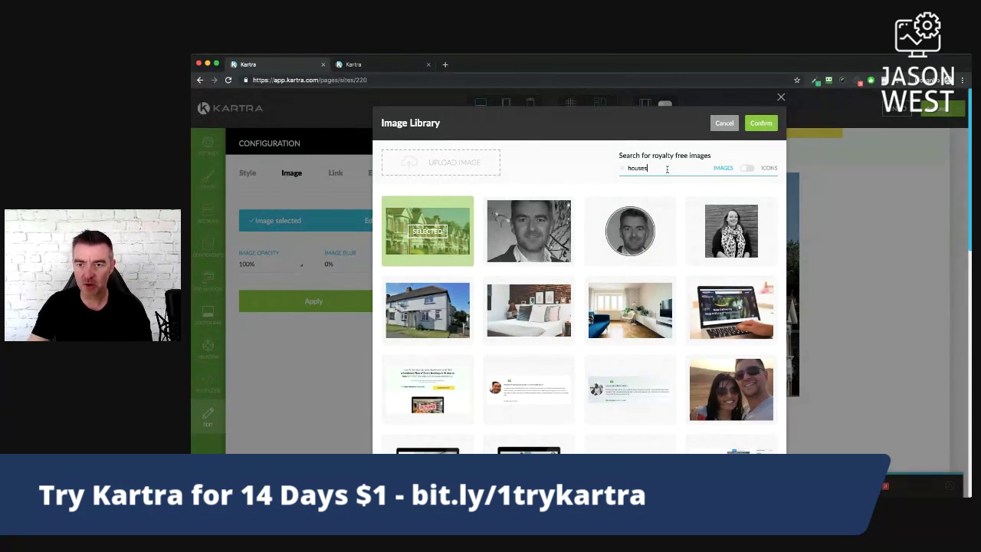
key("Return")
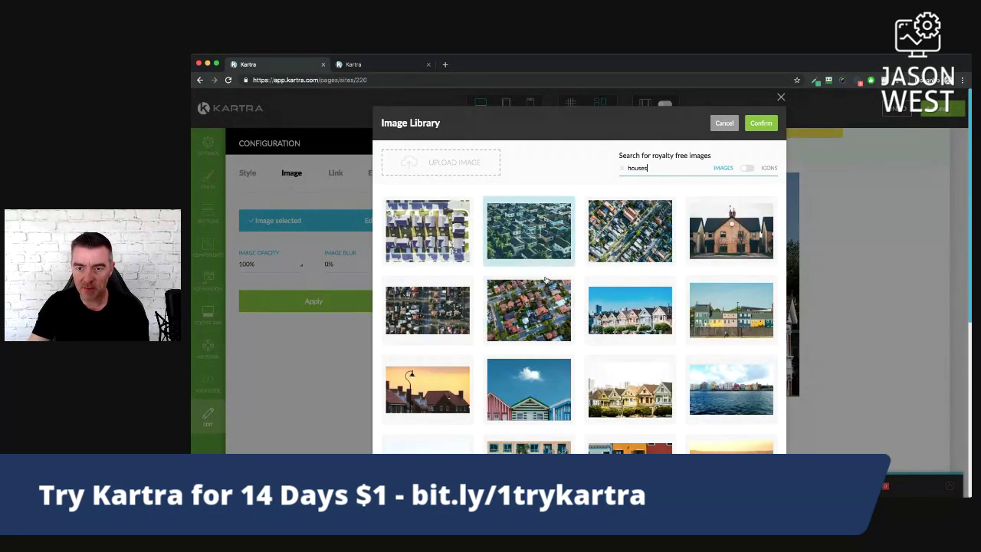
- Replace the picture with the elevated view of dark-roofed houses, apply the change and close the image configuration
mouse_move(635, 239)
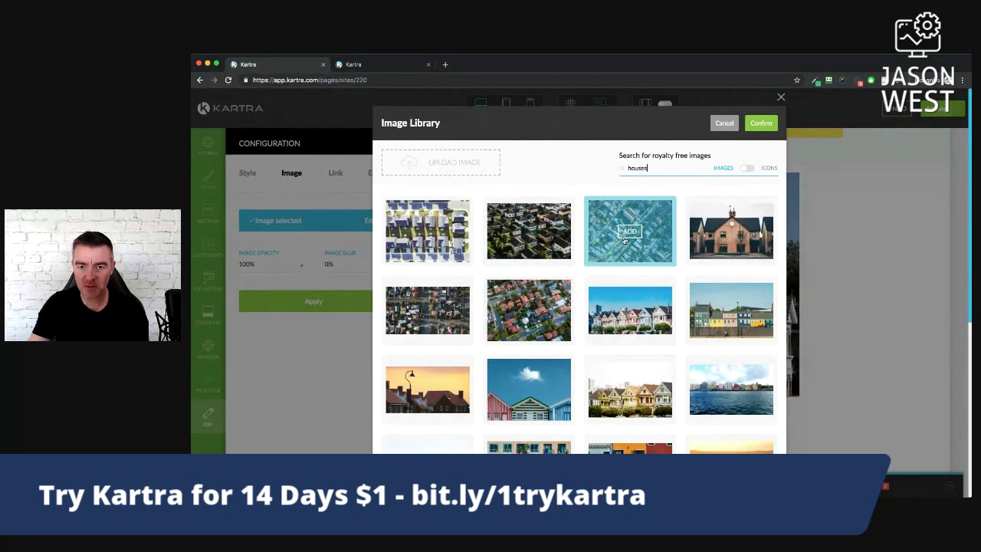
left_click(532, 233)
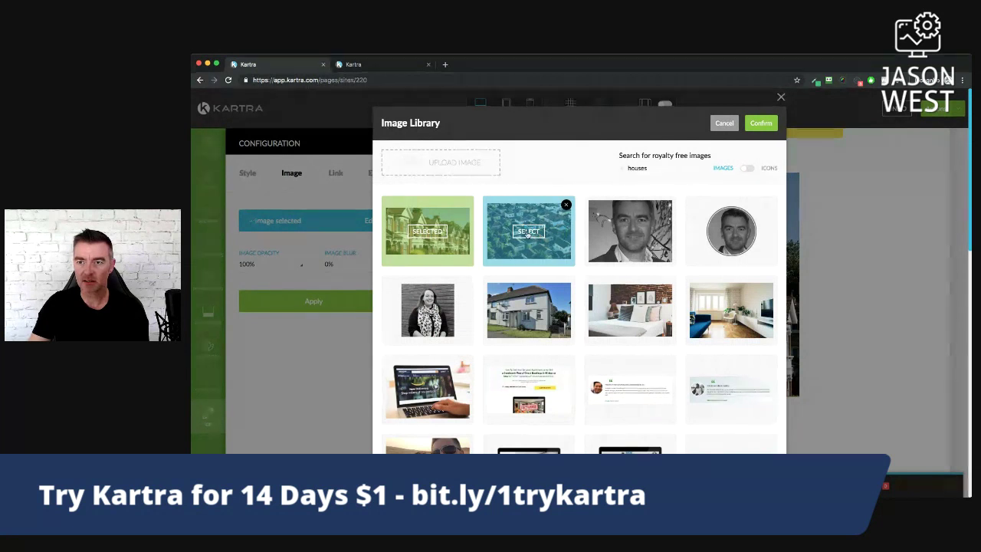
left_click(763, 127)
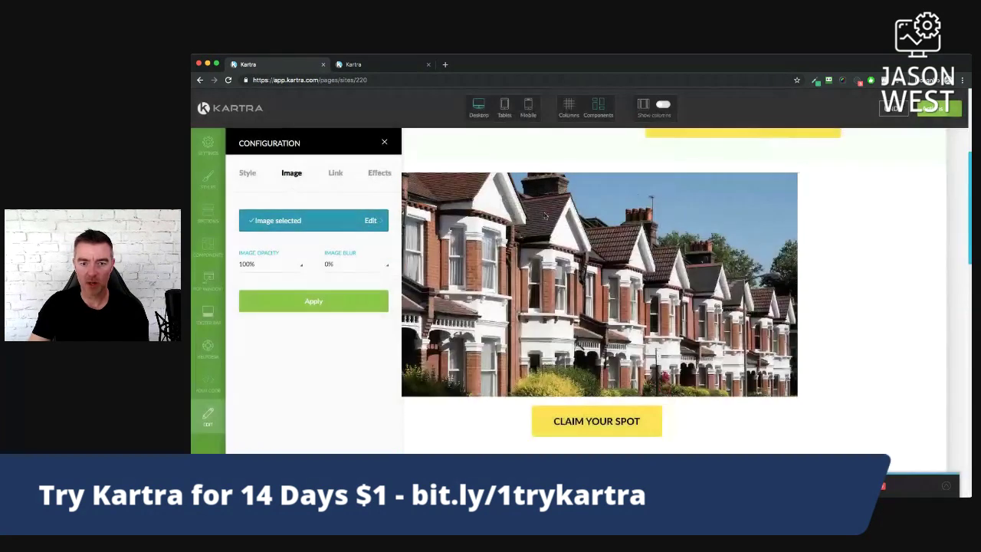
left_click(356, 300)
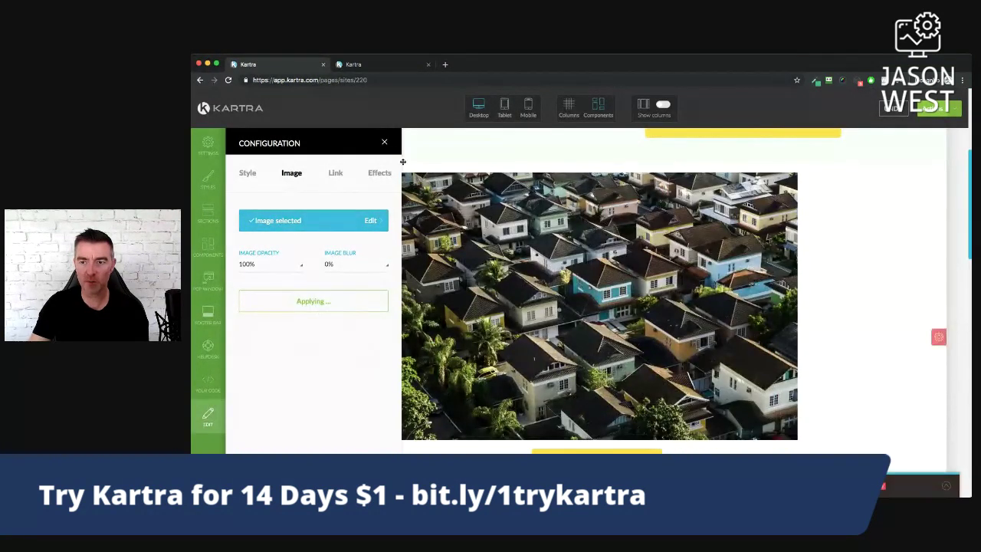
left_click(384, 142)
- Publish the landing page and choose to get a direct page link
scroll(841, 361, "up", 2)
scroll(841, 367, "up", 3)
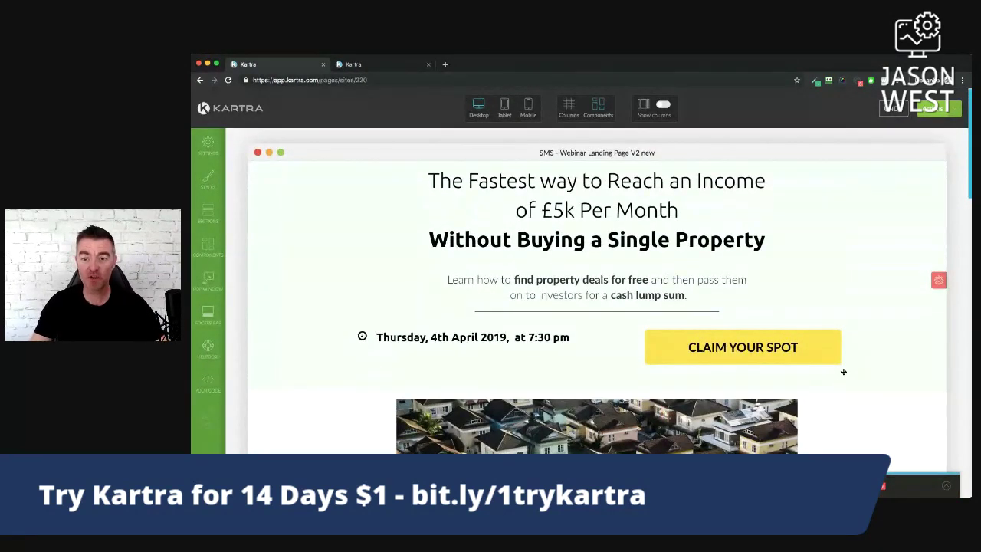
left_click(937, 108)
left_click(889, 184)
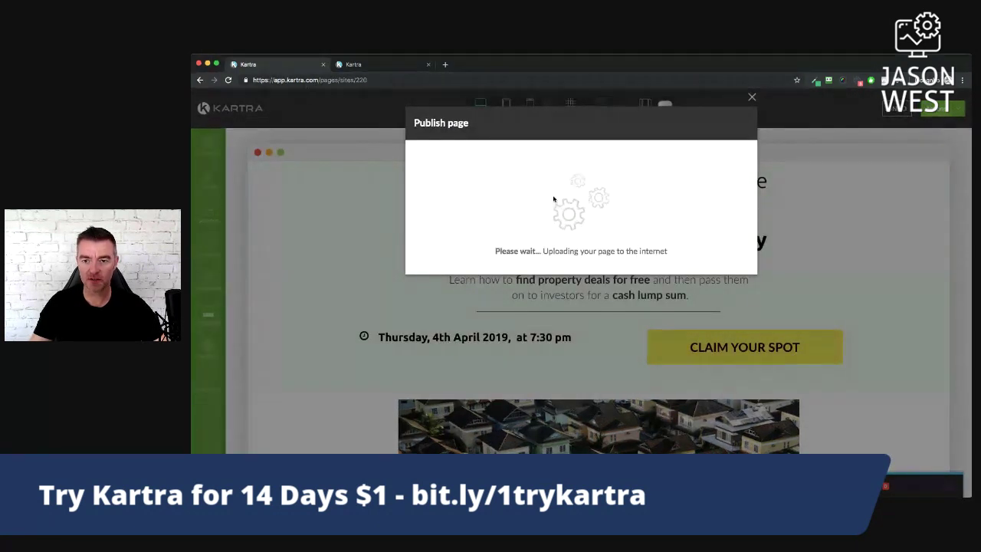
left_click(451, 193)
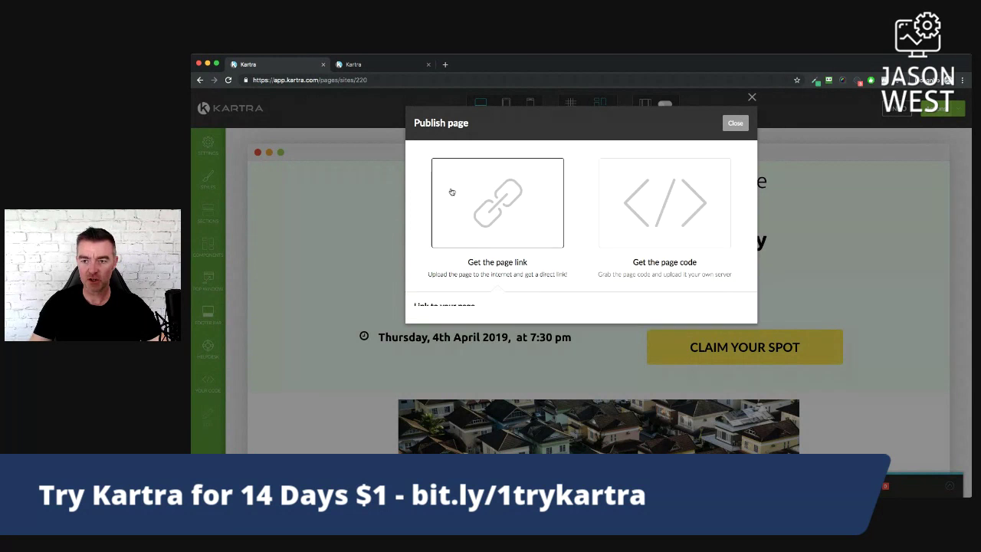
left_click(435, 334)
left_click(468, 362)
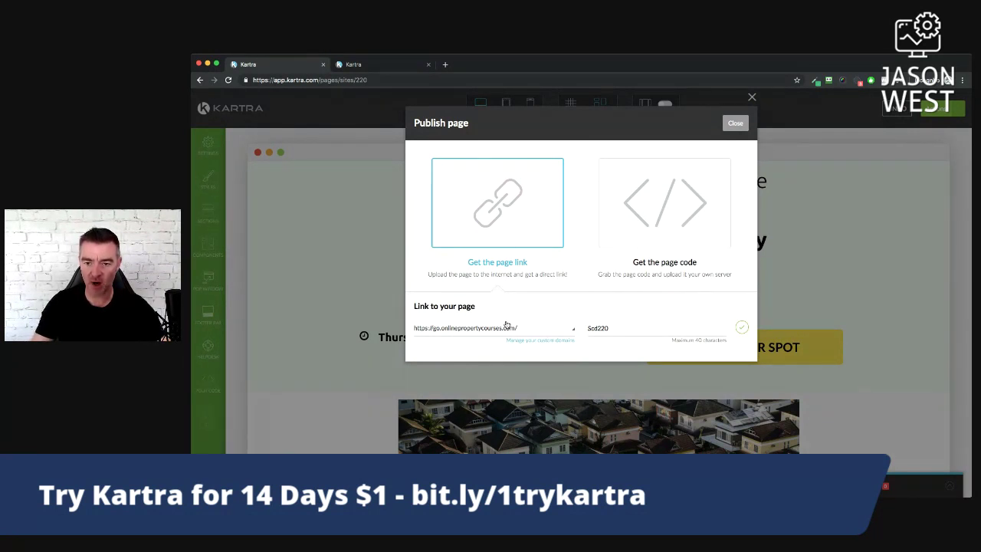
left_click_drag(622, 332, 580, 328)
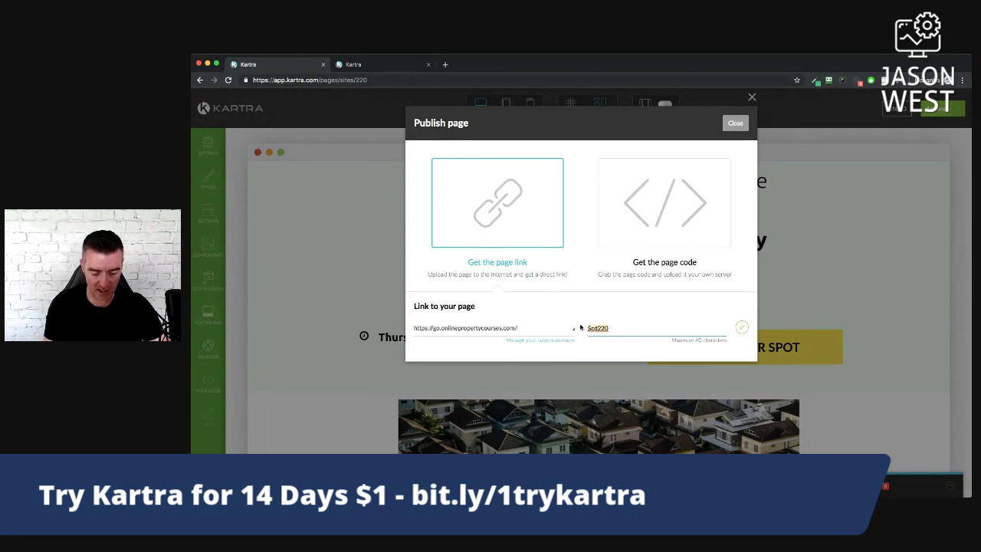
type("smswebinarv2new")
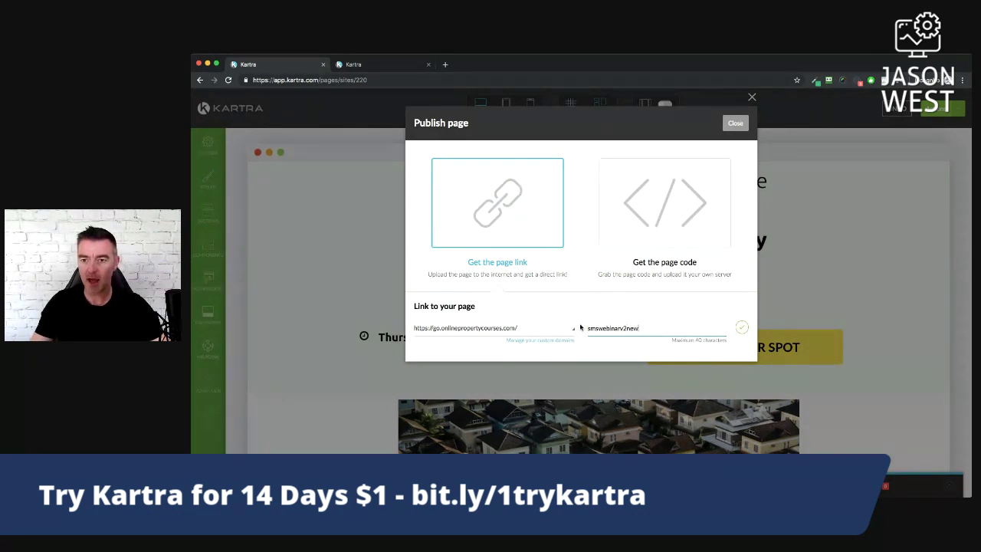
left_click(741, 331)
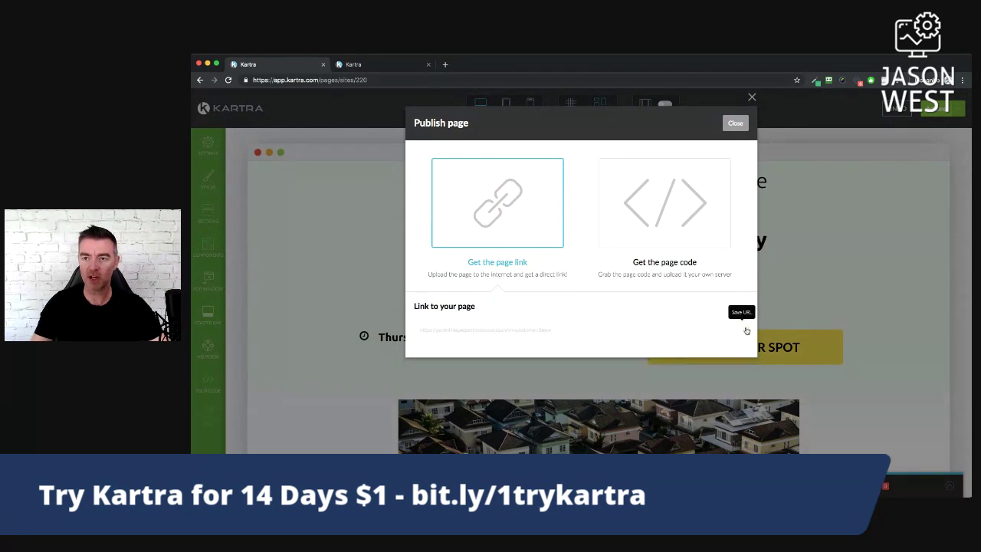
left_click(735, 122)
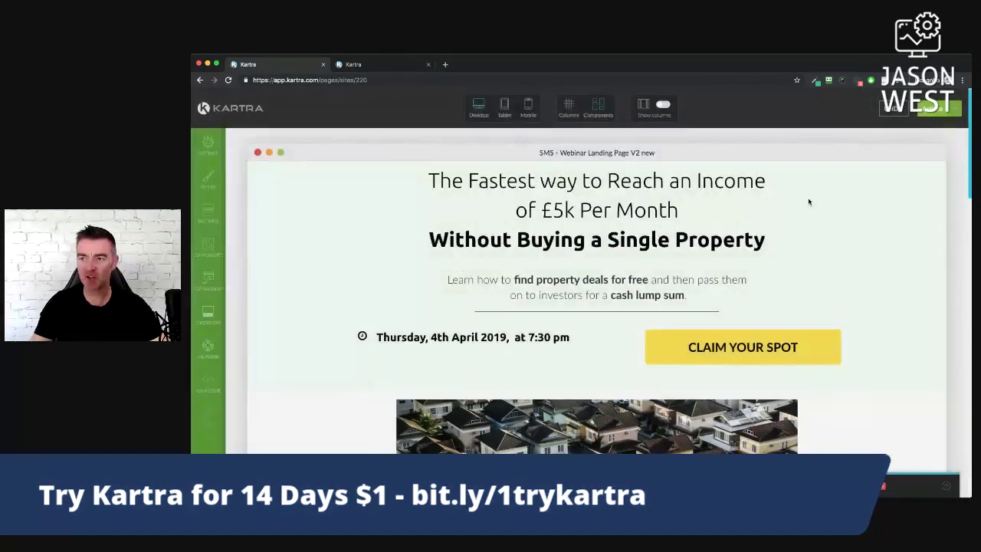
- Exit the page editor and return to the list of pages
left_click(935, 114)
left_click(902, 204)
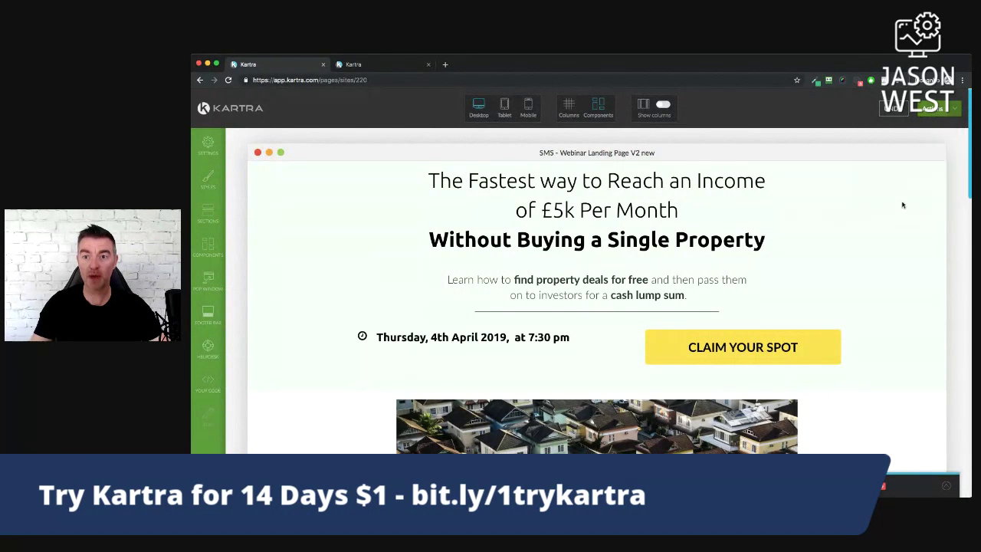
left_click(661, 124)
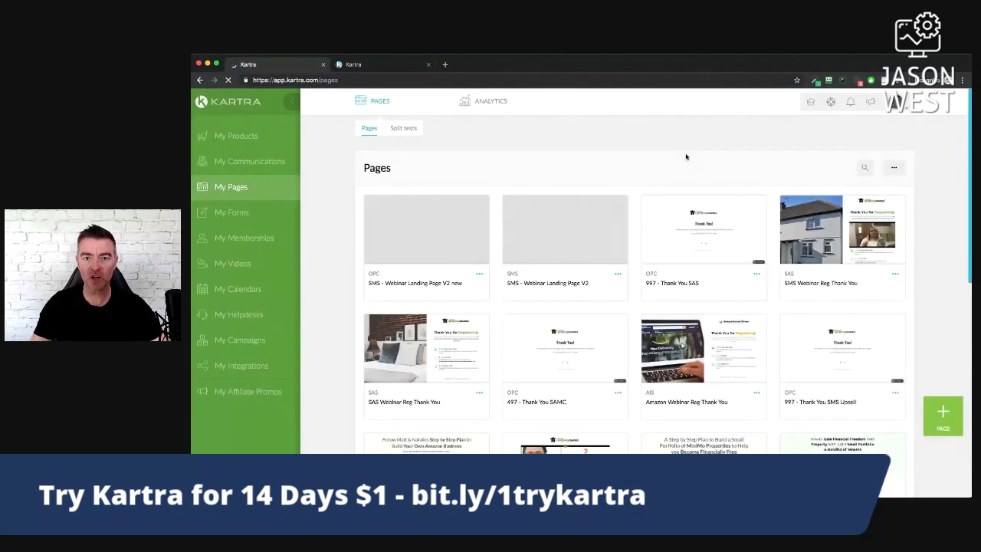
- Go to the split testing overview and start a new split test with the campaign name "SMS Webinar Test"
left_click(368, 65)
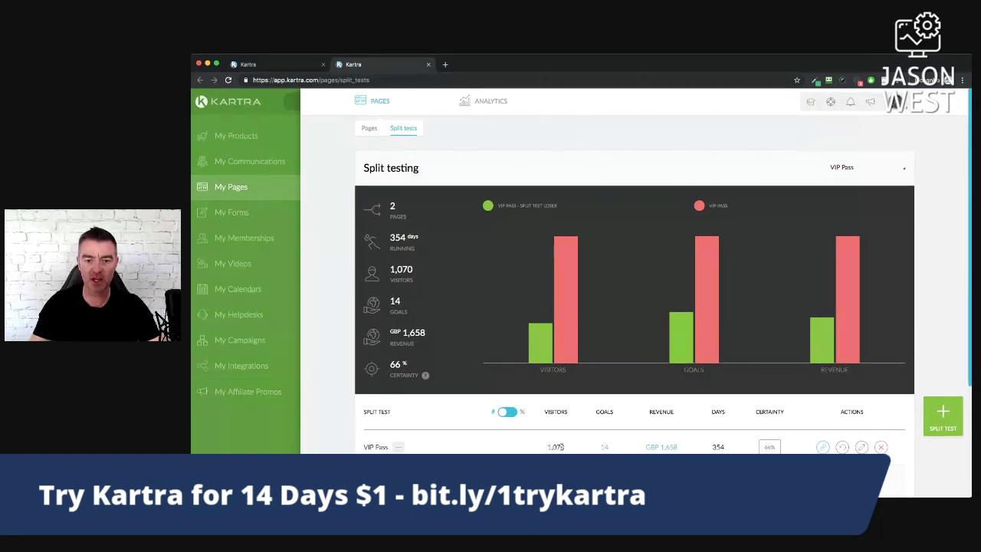
scroll(567, 451, "down", 3)
scroll(566, 451, "down", 1)
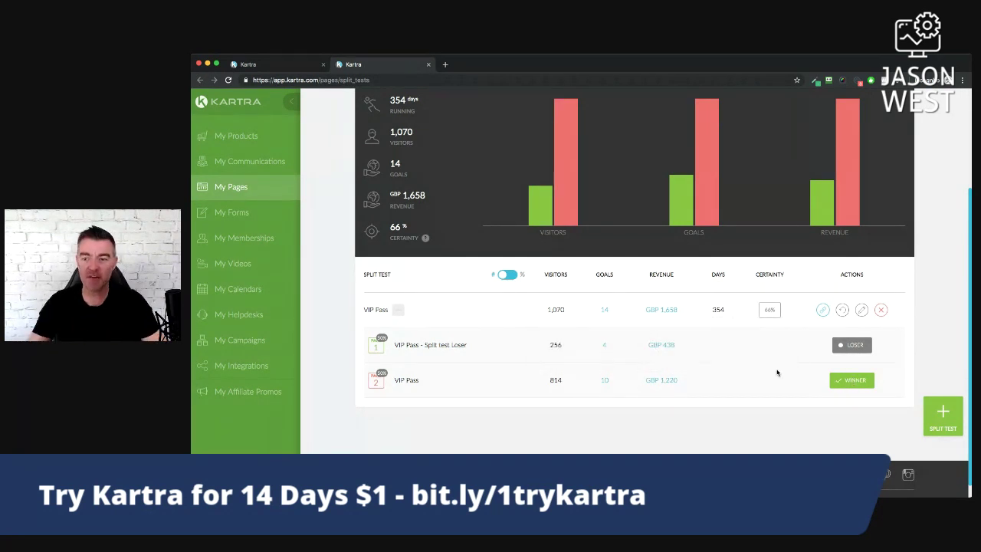
left_click(943, 416)
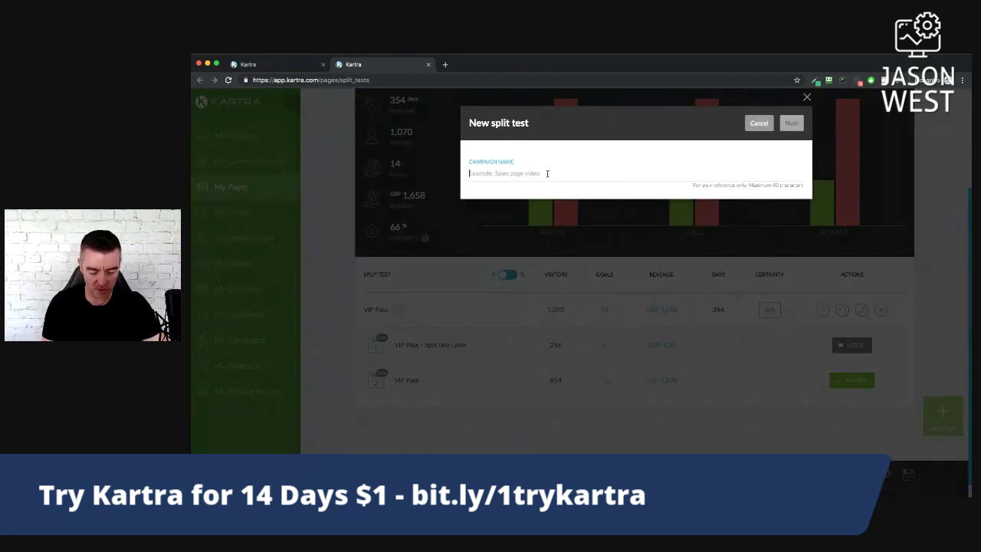
type("SMS Webinar Test")
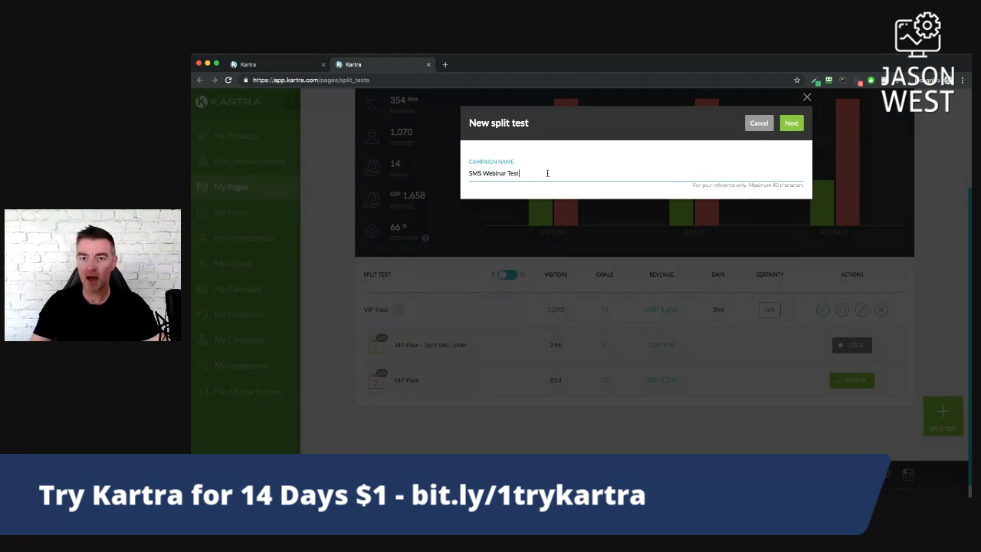
left_click(791, 123)
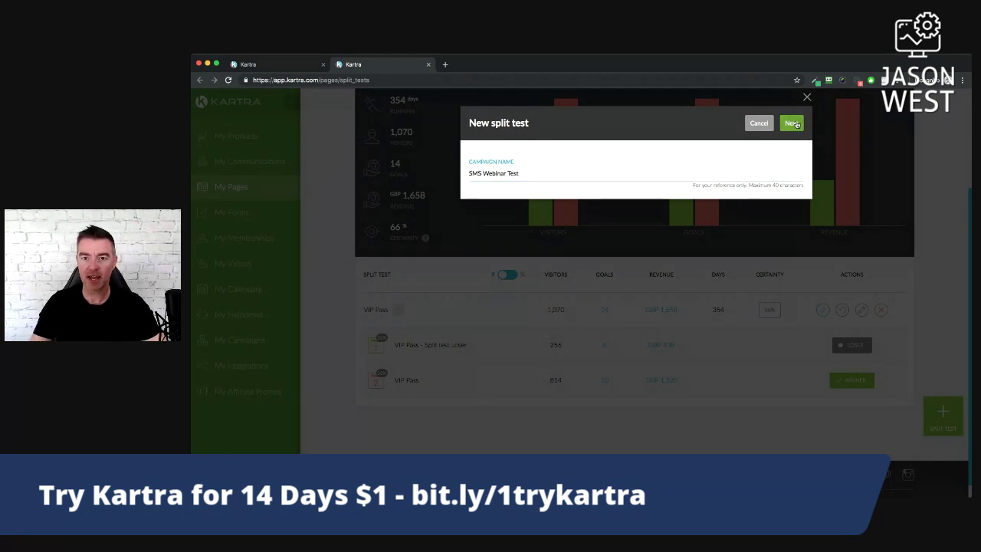
- Add the Kartra page "SMS - Webinar Landing Page V1" to the split test with a 50% split
left_click(558, 210)
scroll(605, 286, "down", 3)
scroll(606, 287, "down", 15)
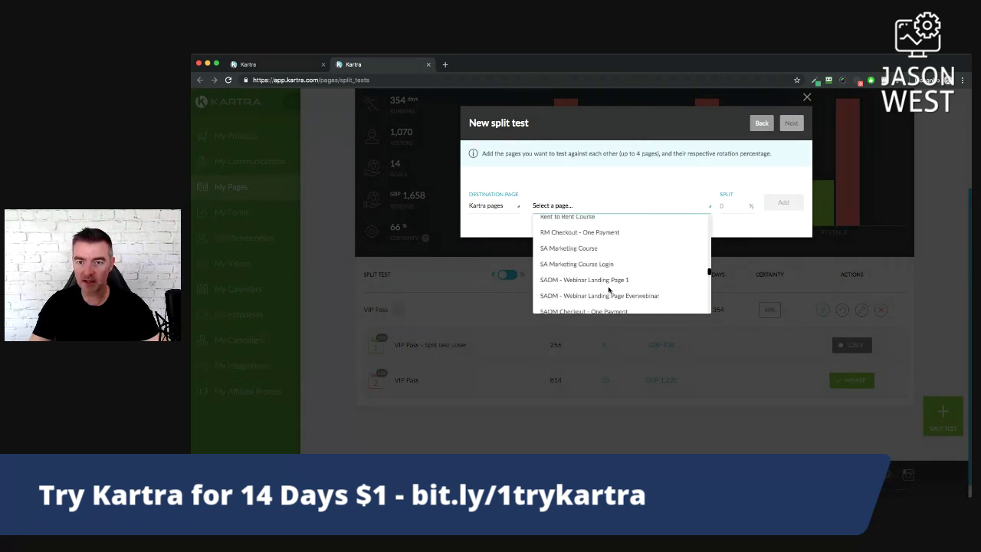
scroll(609, 290, "down", 4)
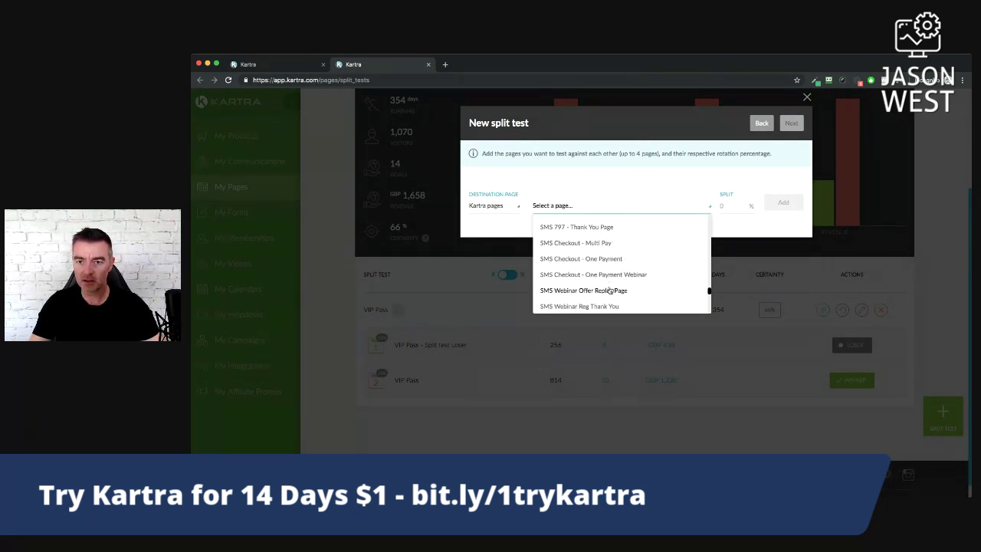
scroll(609, 291, "down", 3)
scroll(679, 280, "up", 1)
scroll(679, 280, "up", 5)
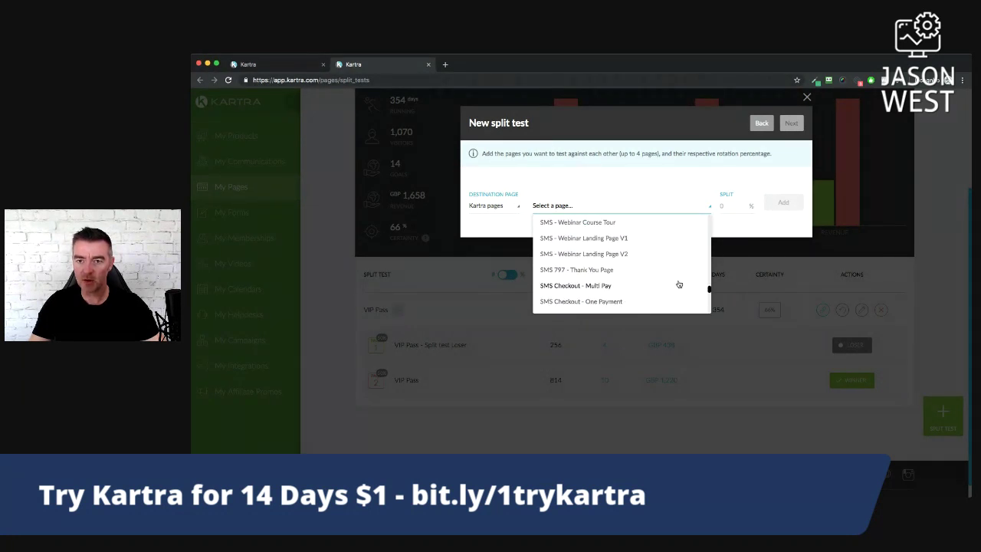
left_click(578, 240)
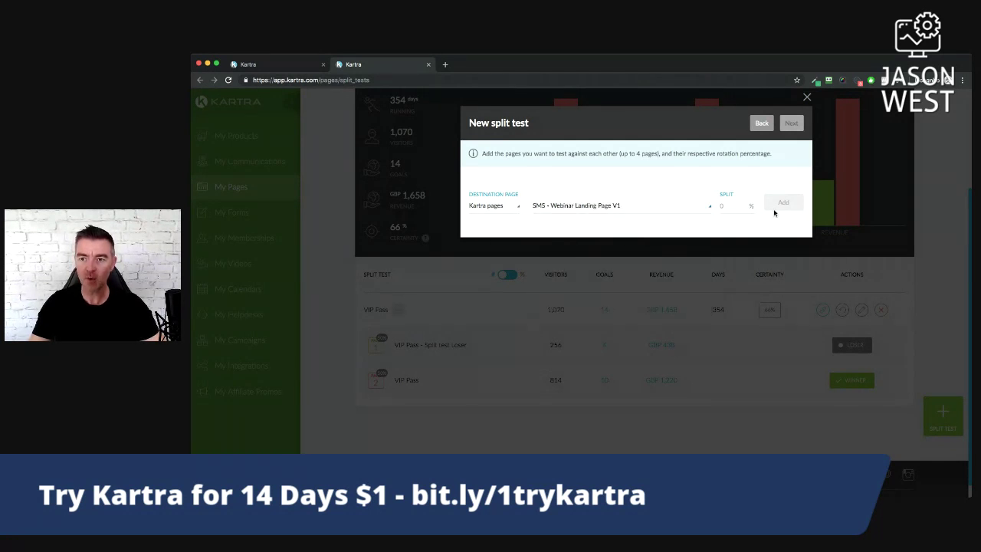
left_click(729, 207)
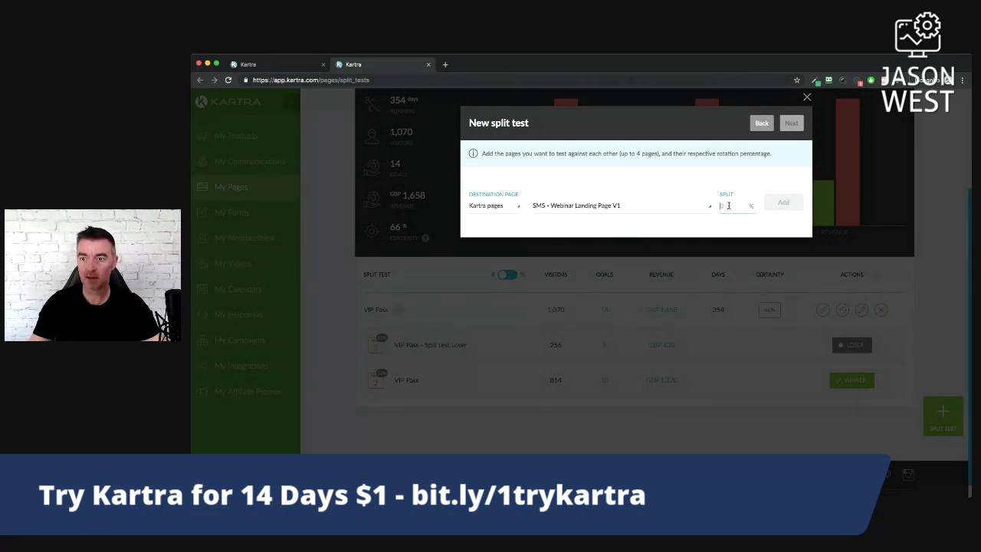
type("50")
left_click(783, 203)
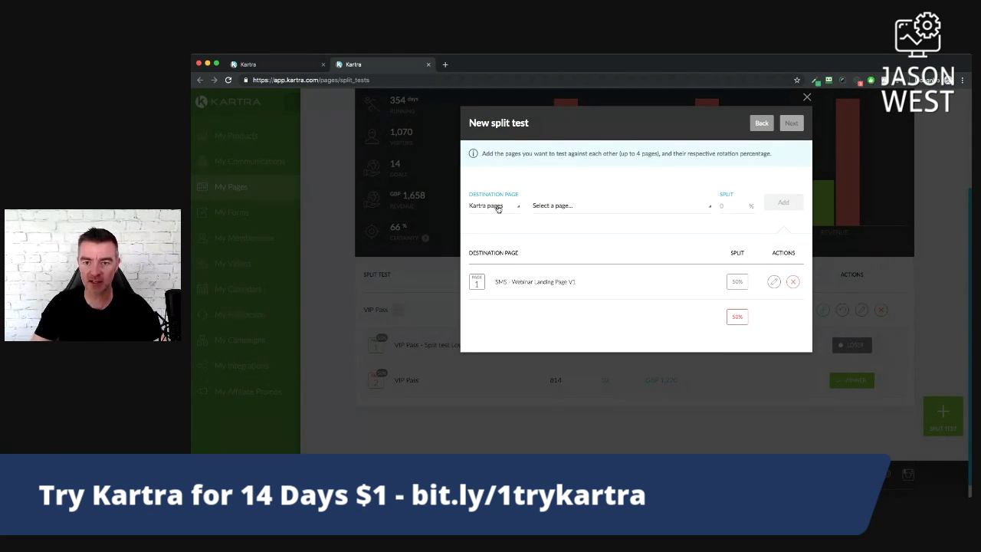
- Add "SMS - Webinar Landing Page V2" as the second destination page with a 50% split and proceed to the goals
left_click(568, 205)
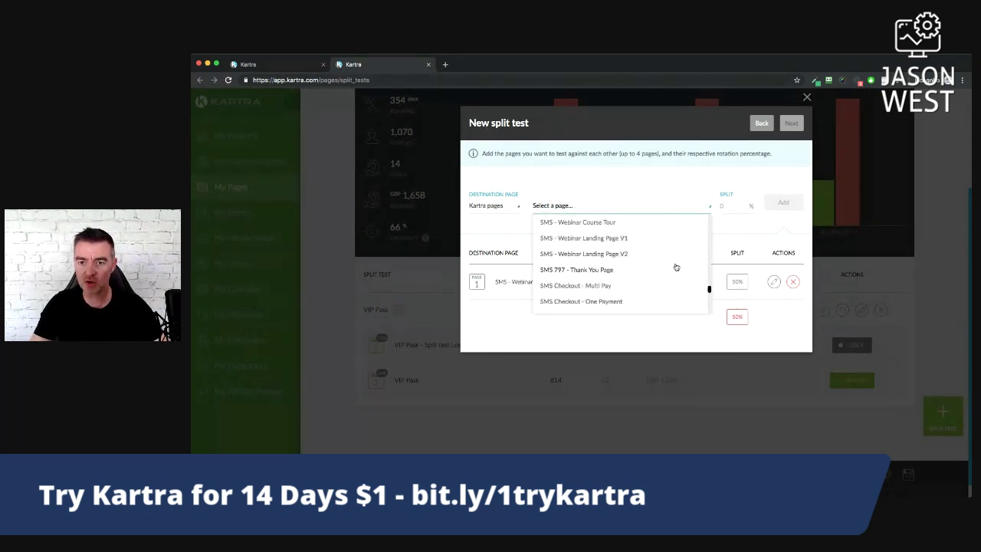
scroll(624, 269, "up", 1)
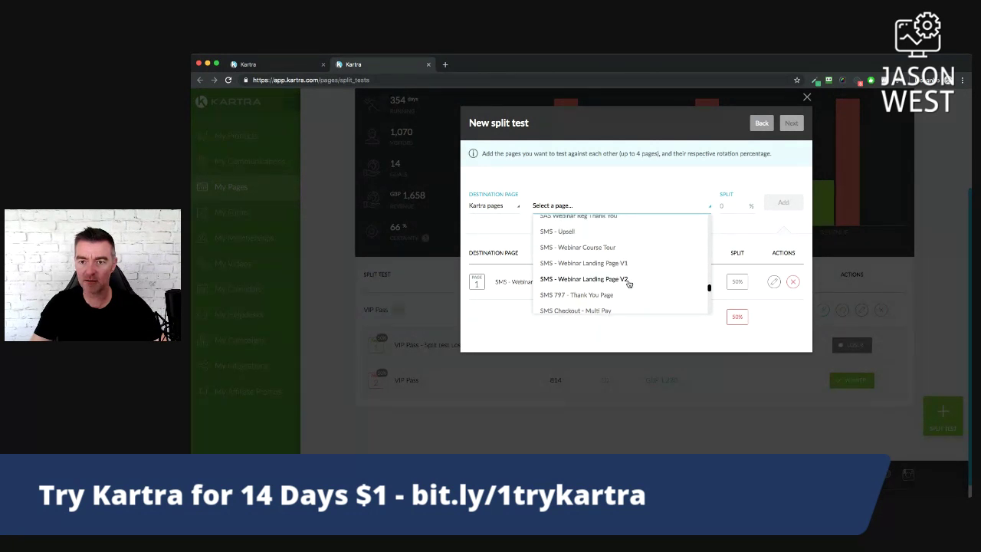
left_click(611, 280)
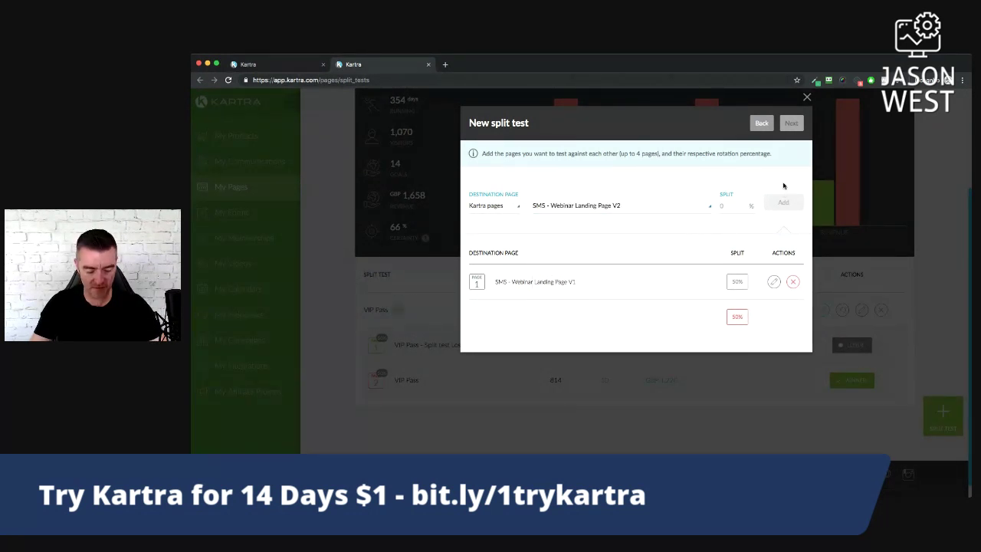
left_click(731, 207)
type("50")
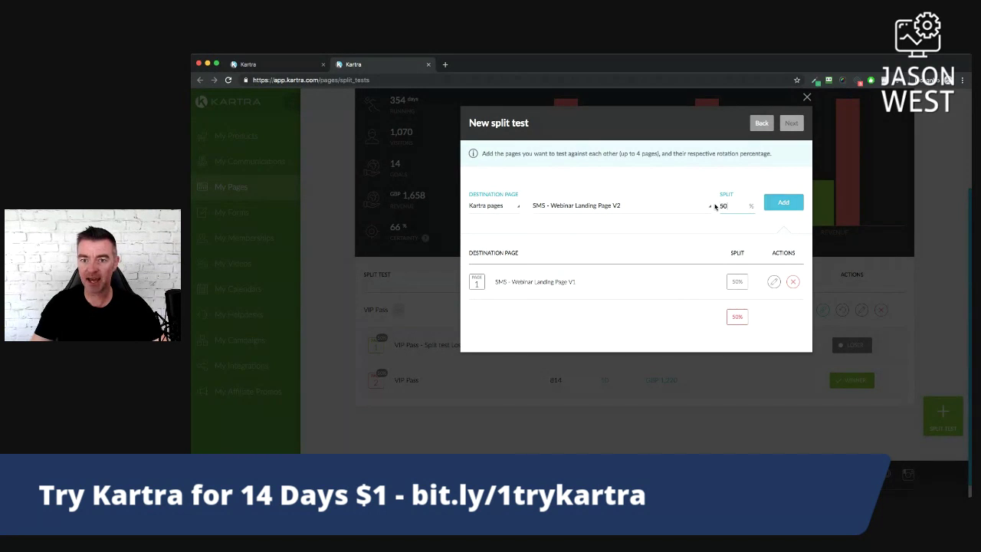
left_click(781, 204)
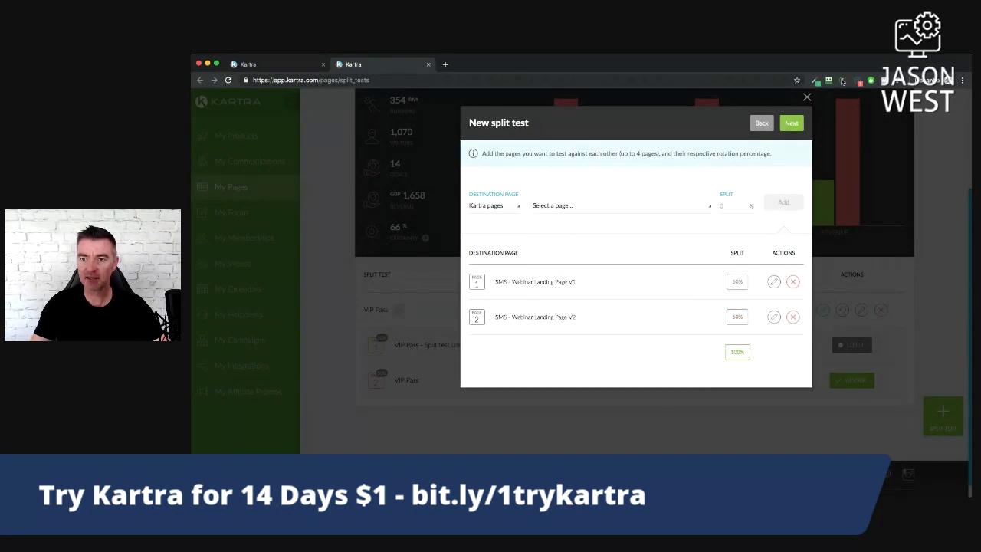
left_click(792, 123)
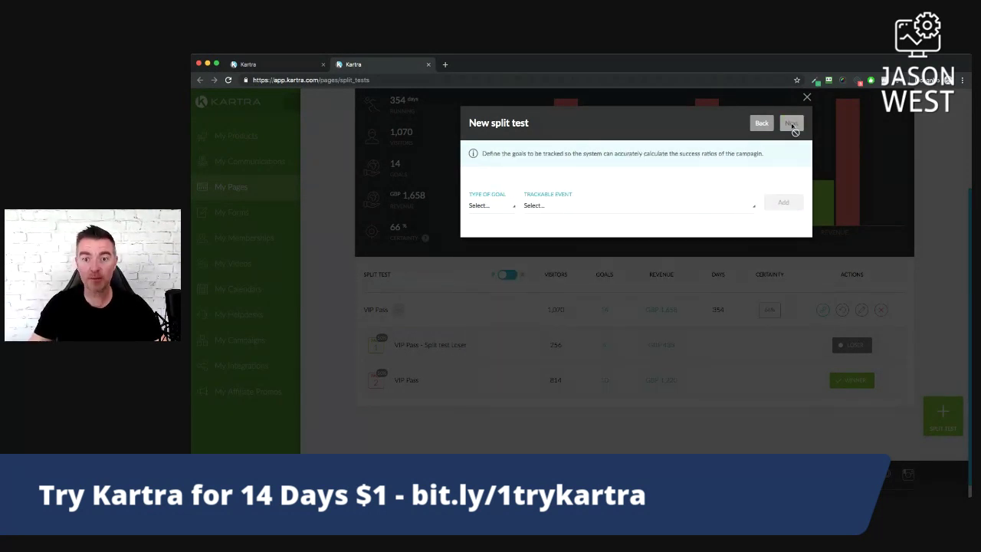
- Add a Page Visit goal that tracks "Live SMS Webinar Registration" and proceed to the winner selection
left_click(498, 208)
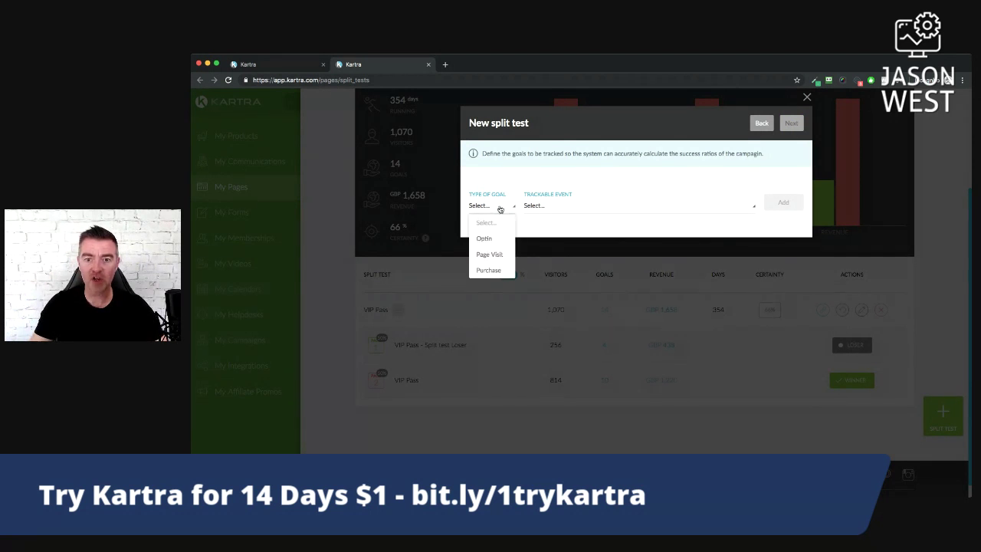
left_click(495, 255)
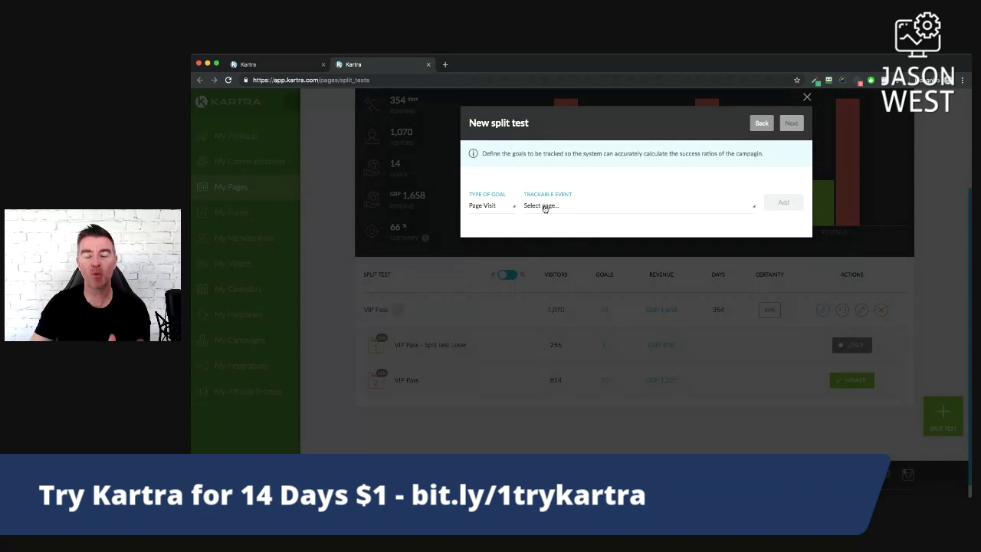
left_click(546, 209)
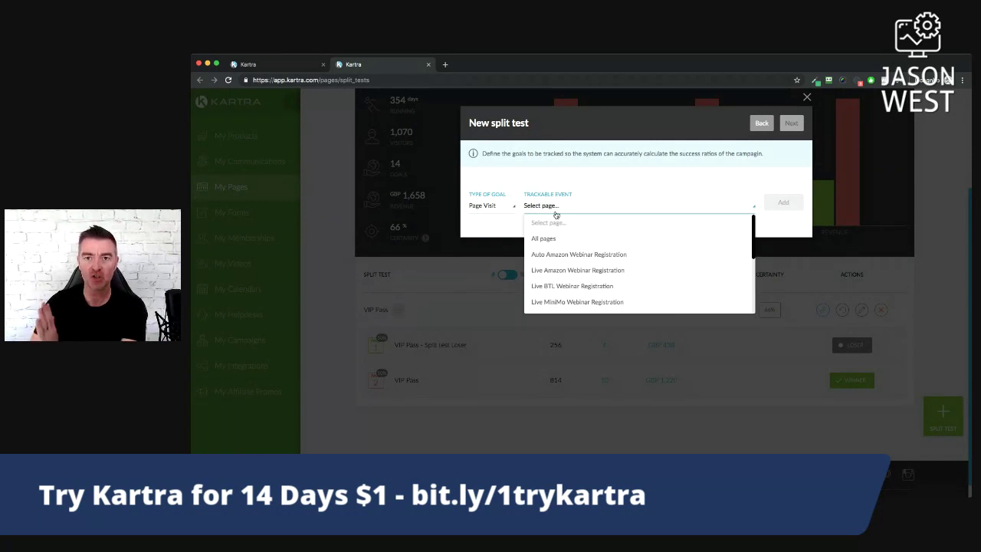
scroll(601, 258, "down", 5)
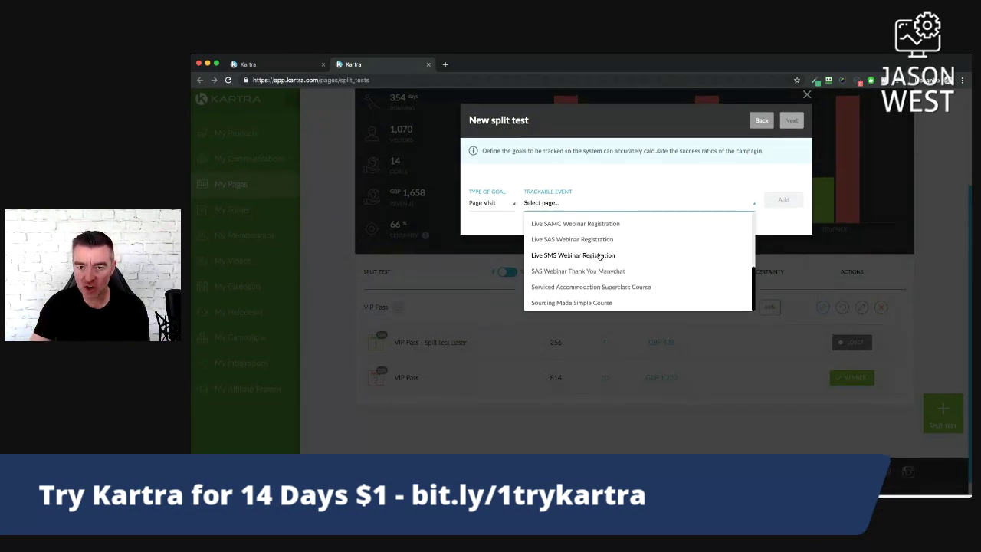
left_click(551, 274)
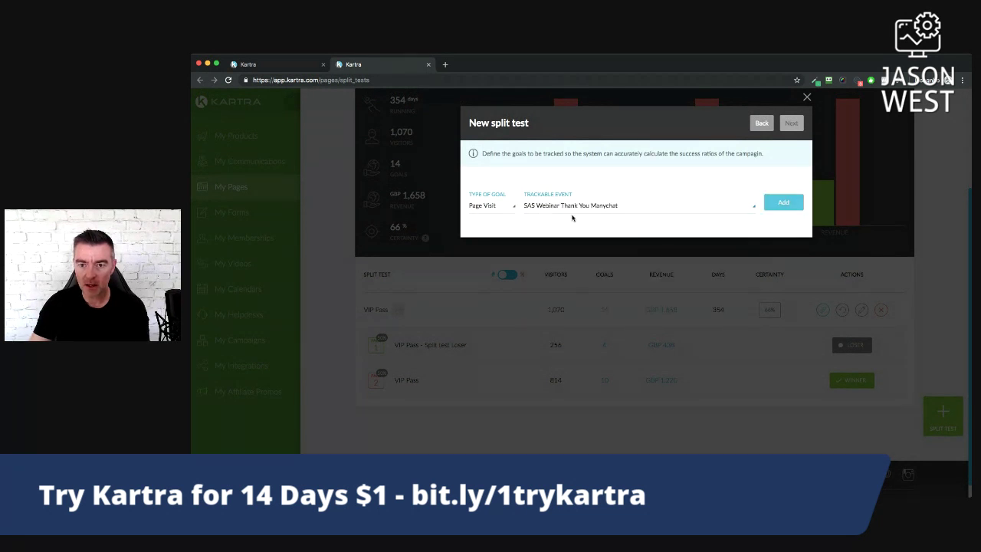
left_click(542, 208)
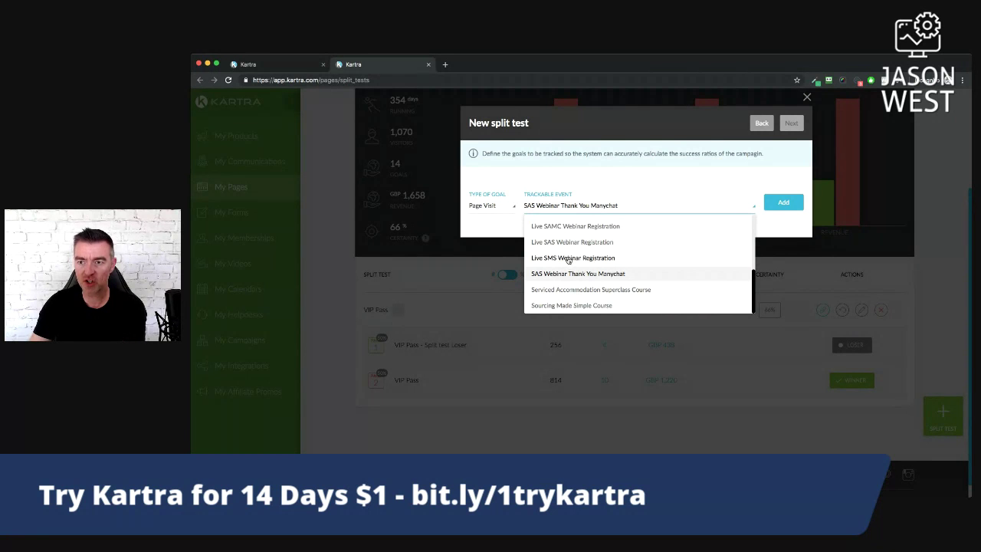
left_click(568, 258)
left_click(783, 202)
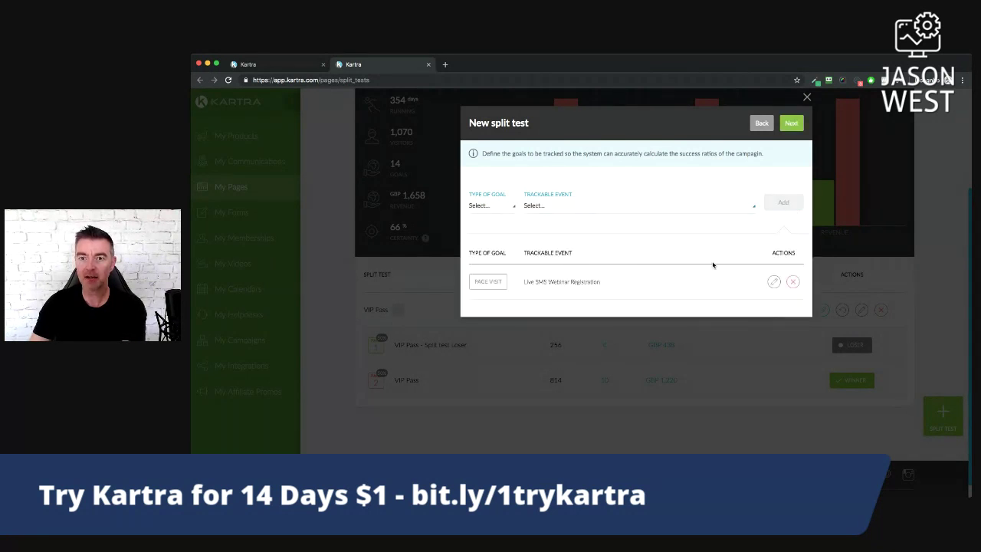
left_click(792, 123)
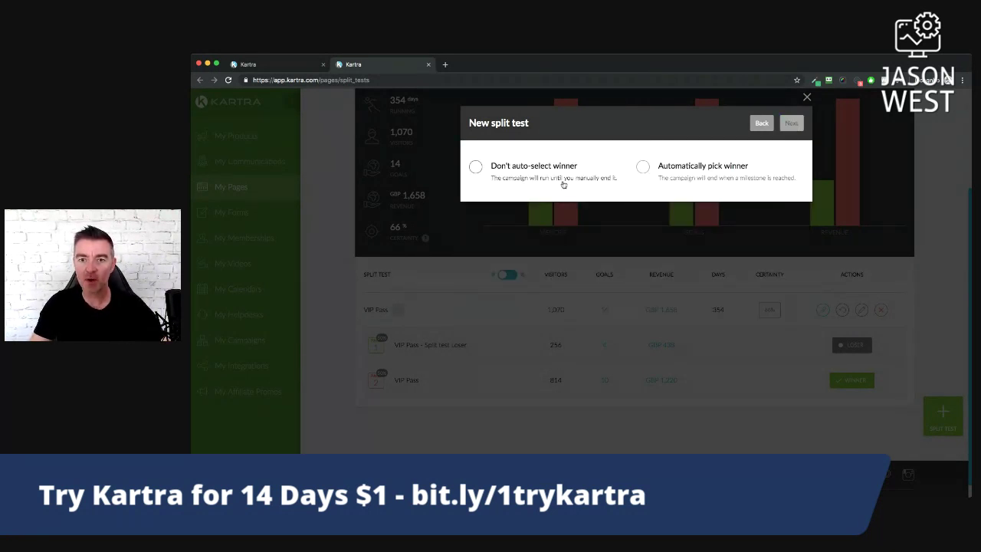
- Choose not to auto-select a winner and tag the split test's visitors with "FACEBOOK AD LEAD" from the OPC category, completing the setup
left_click(476, 168)
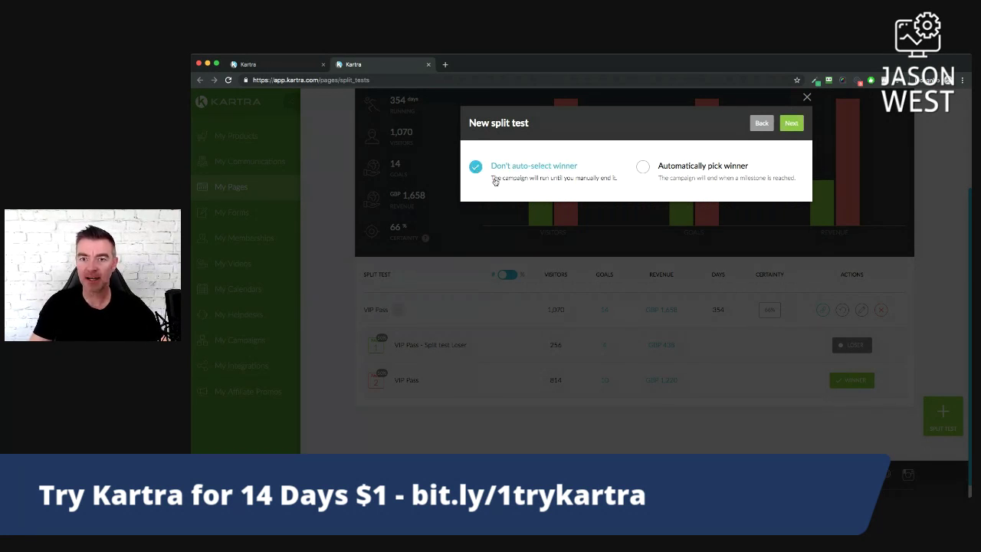
left_click(792, 125)
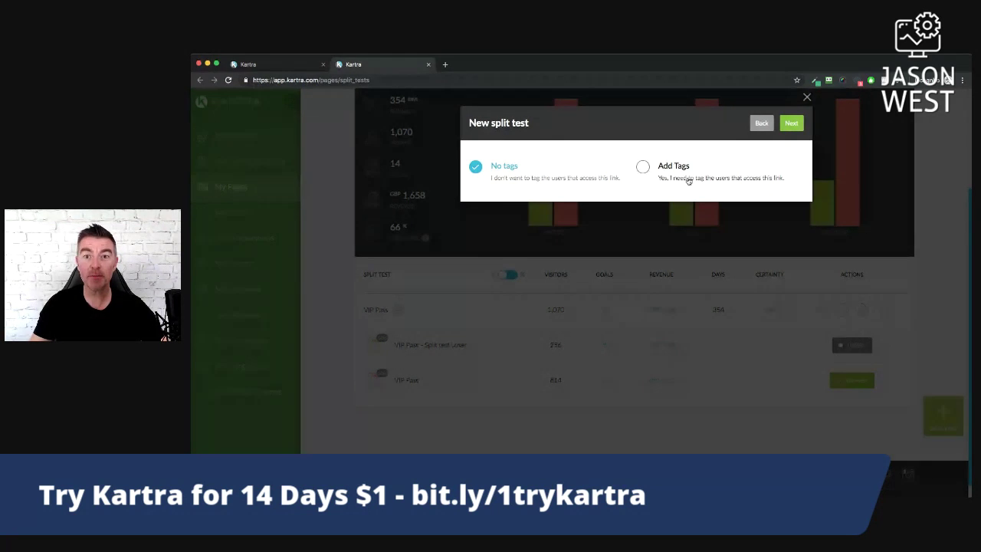
left_click(643, 167)
left_click(605, 223)
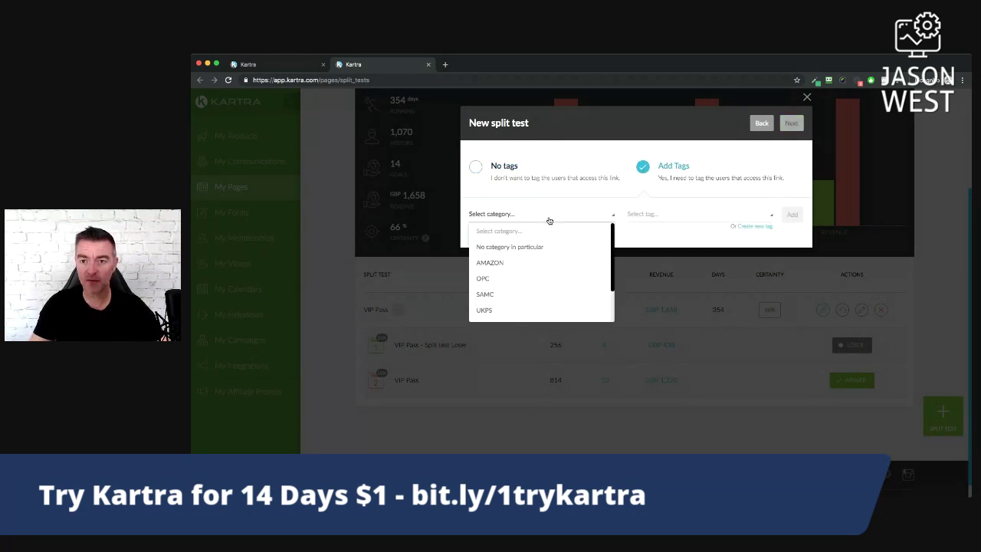
left_click(487, 281)
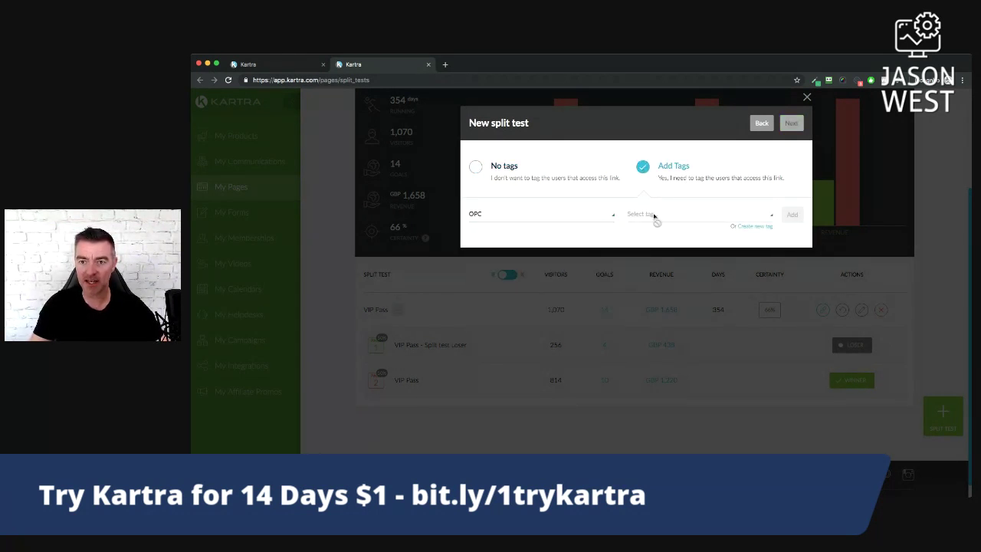
left_click(653, 215)
scroll(681, 264, "down", 5)
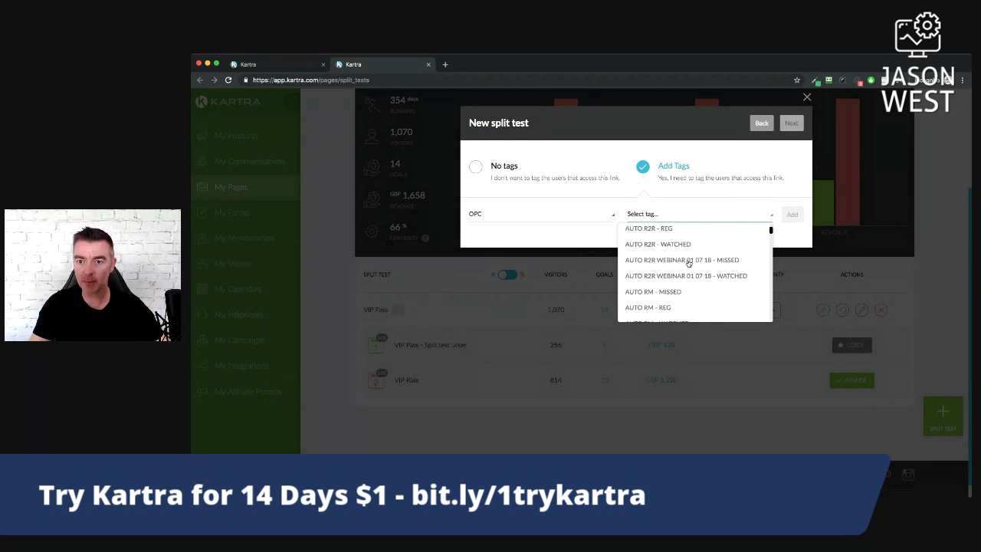
scroll(689, 265, "down", 1)
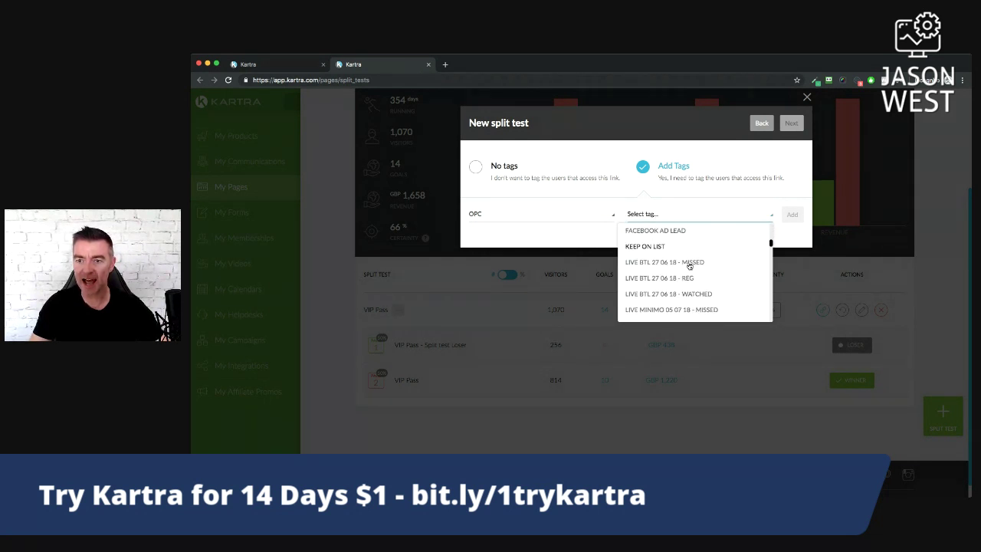
left_click(689, 263)
left_click(794, 216)
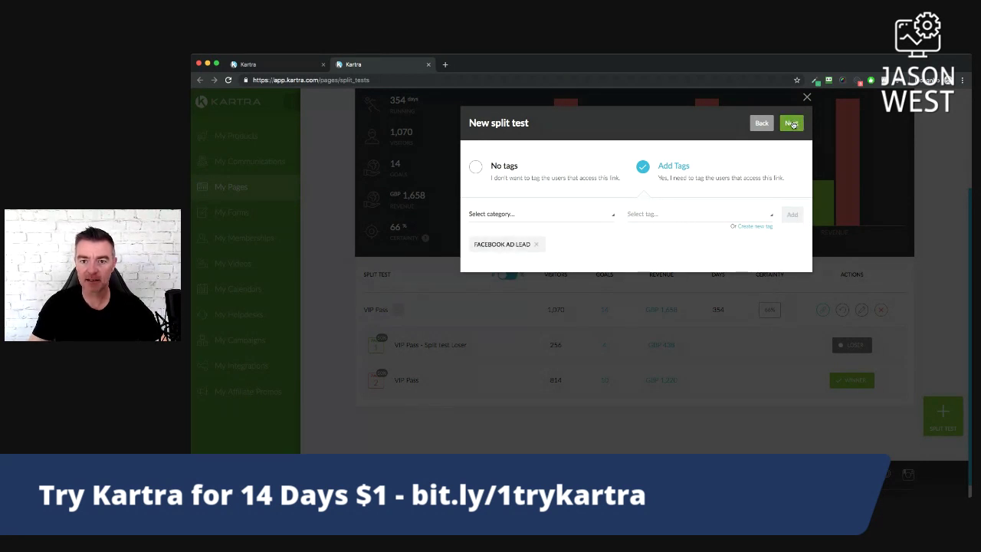
left_click(793, 125)
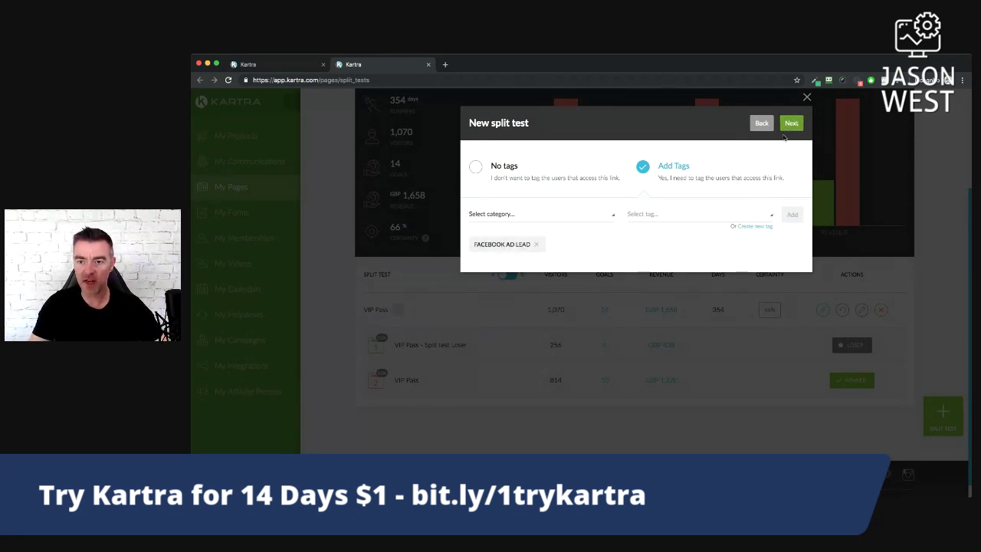
- Copy the "SMS Webinar Test" campaign link, close the split test dialog and open the link in a new browser tab
left_click(627, 297)
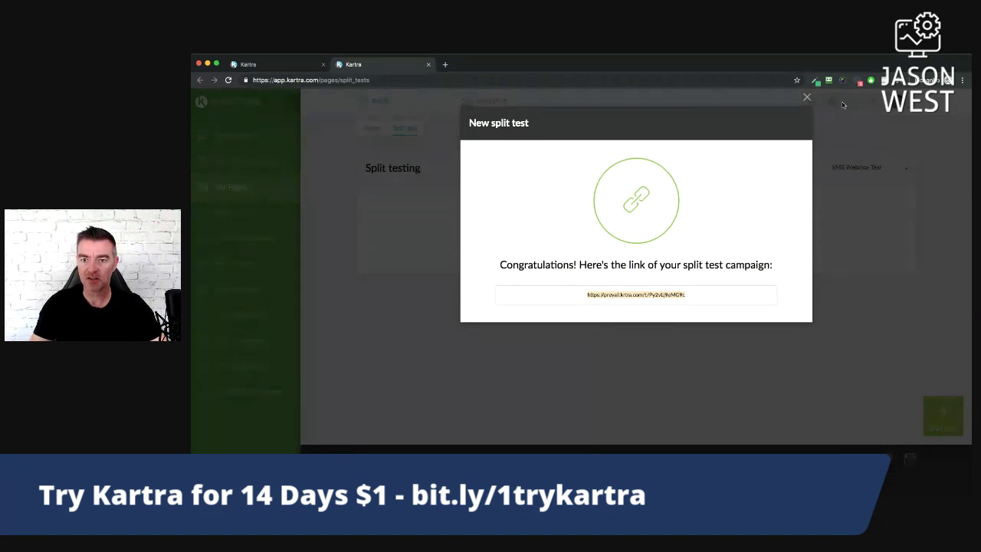
left_click(807, 98)
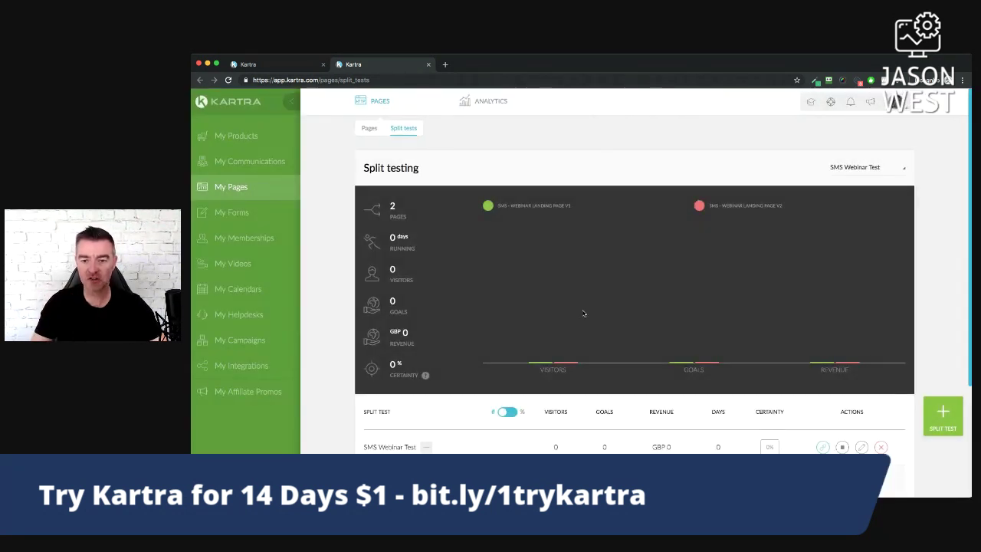
scroll(587, 313, "down", 4)
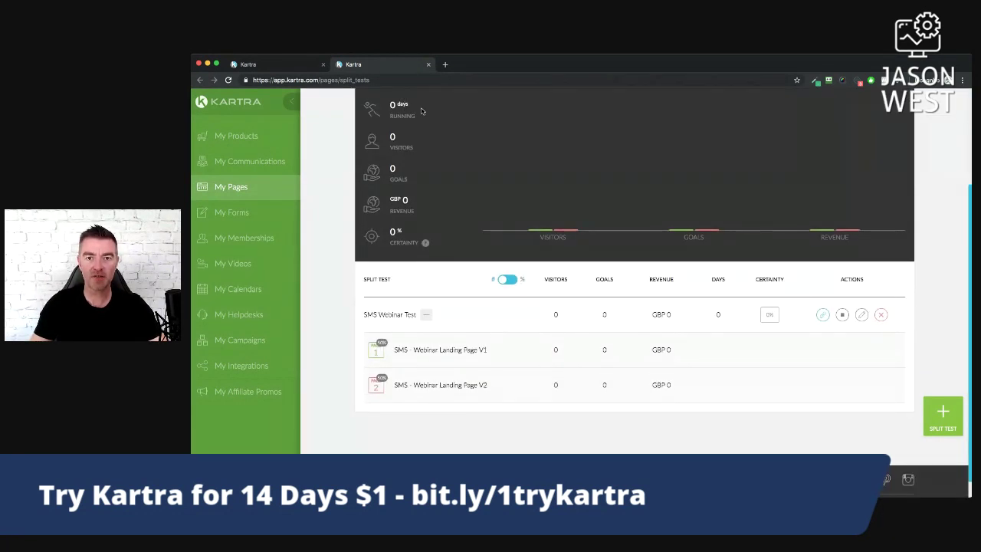
left_click(446, 66)
type("https://prevail.kartra.com/t/Py2vLj9eMG9c")
key("Return")
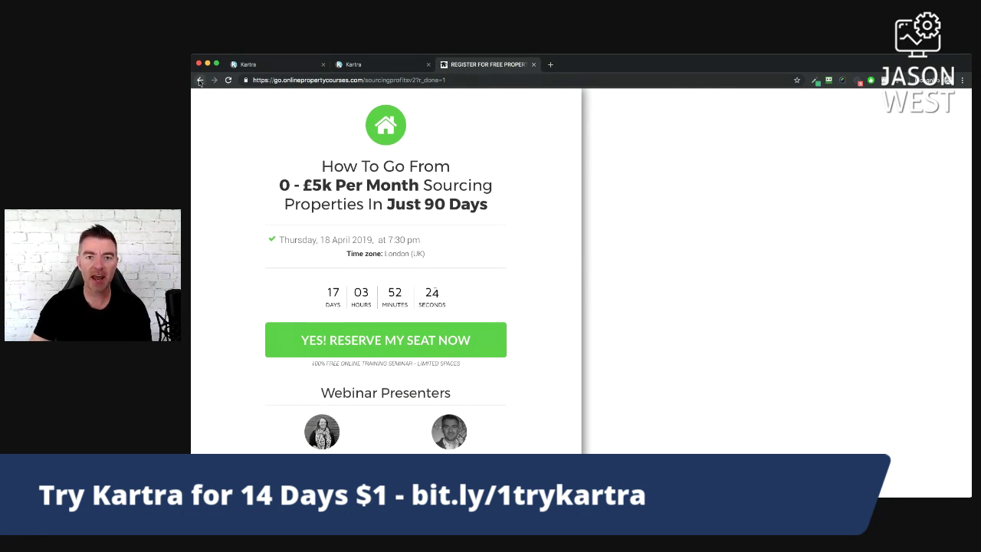
- Reload the landing page and open the split test campaign link again in the same tab
left_click(228, 81)
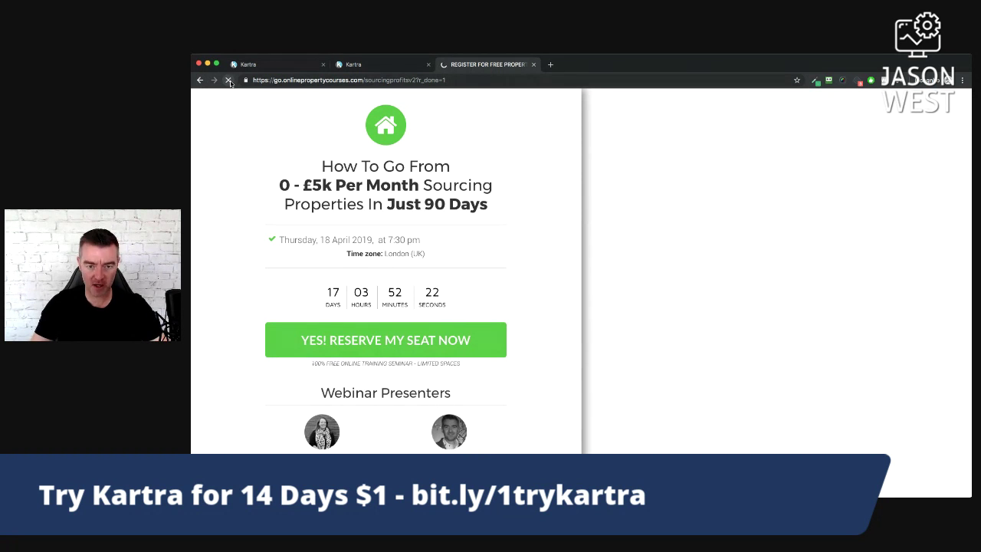
left_click(507, 81)
type("https://prevail.krtra.com/t/Py2vLj9eMG9c")
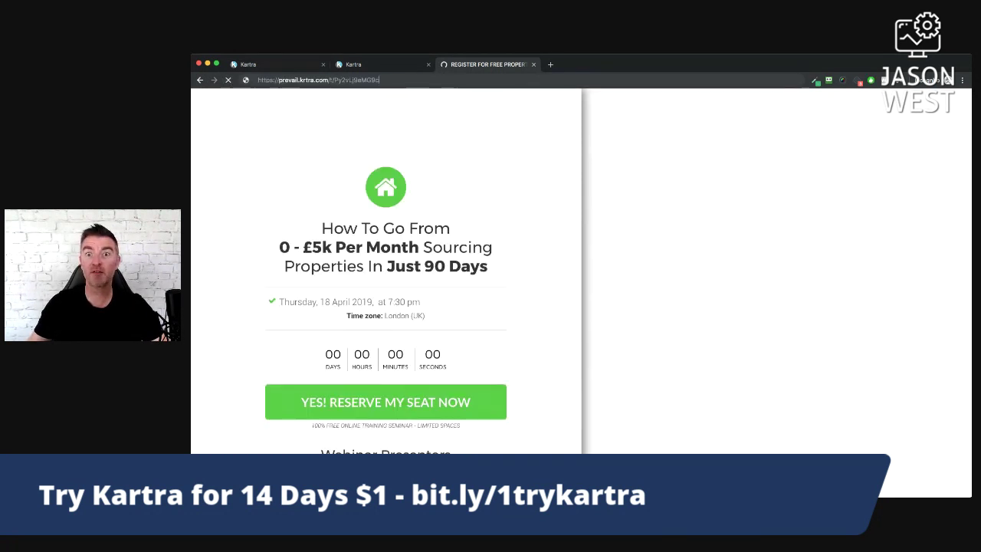
key("Return")
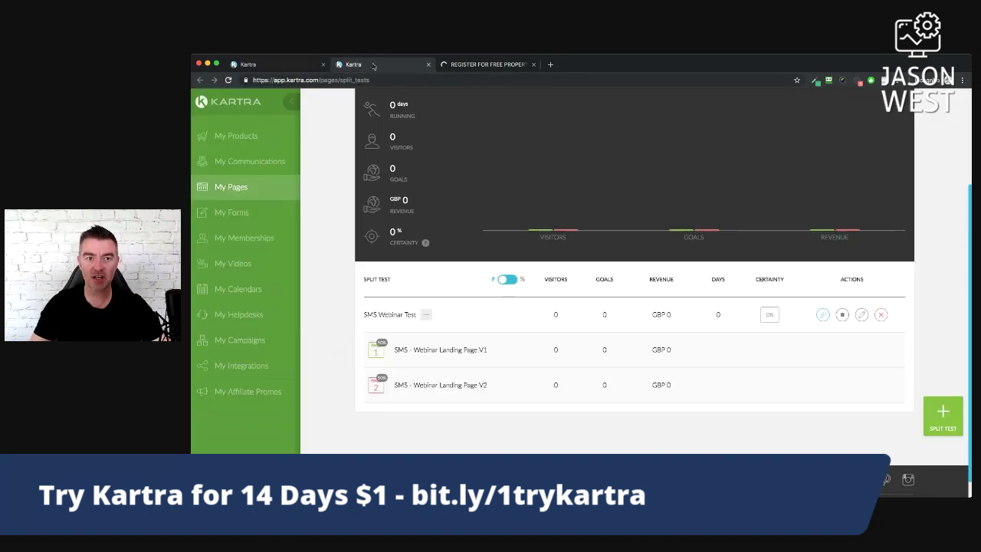
- Return to the Kartra split testing overview, refresh it and examine the visitor, goal and revenue statistics of "SMS Webinar Test"
left_click(375, 65)
left_click(228, 80)
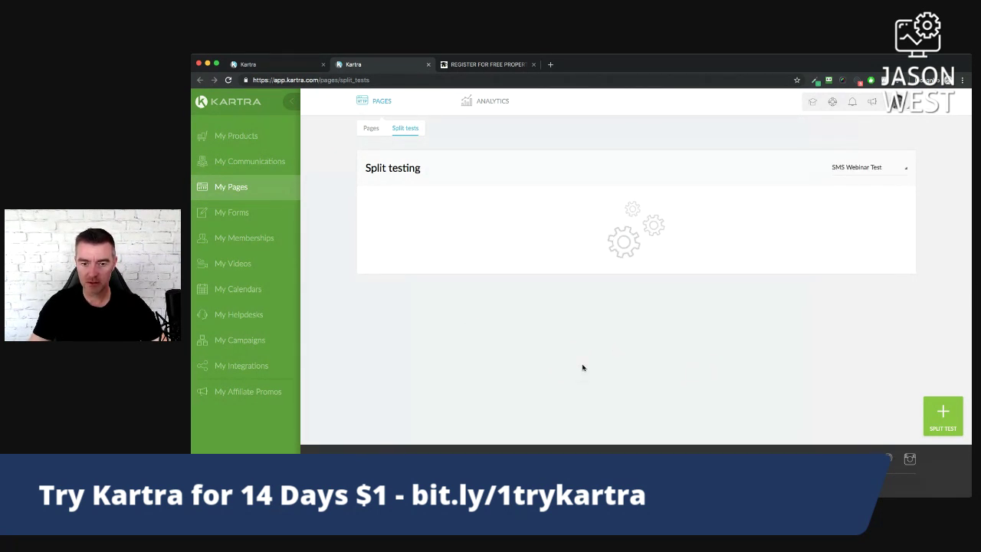
scroll(433, 394, "down", 4)
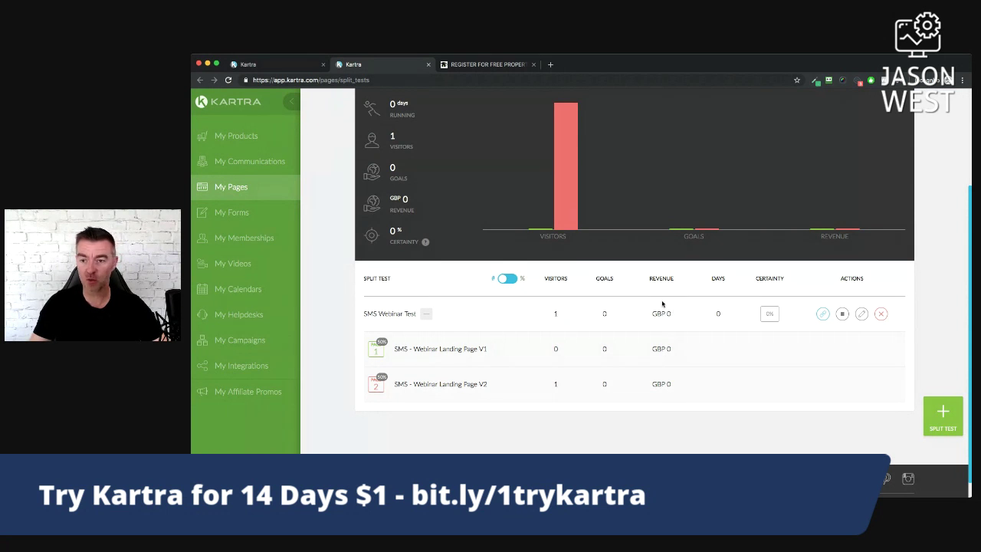
scroll(678, 363, "up", 3)
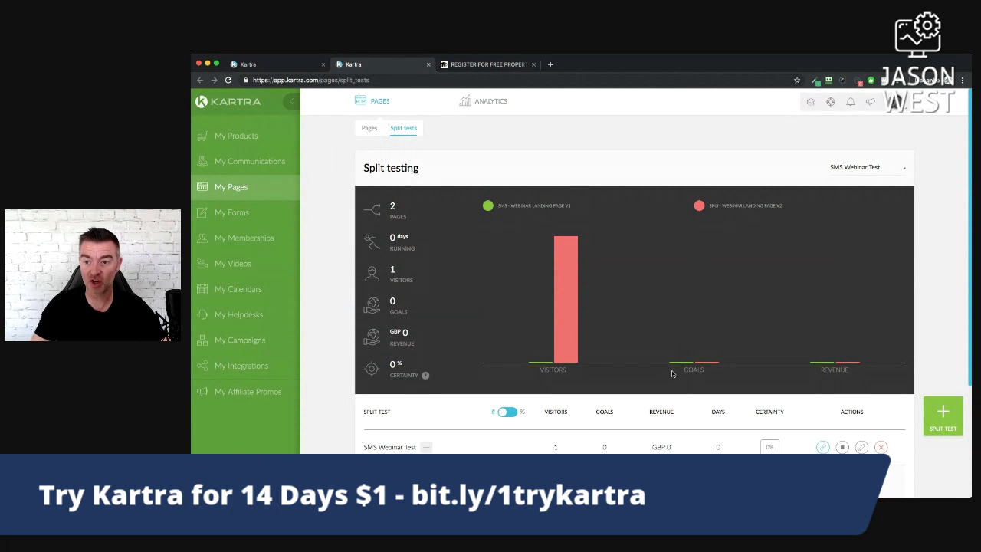
scroll(672, 373, "down", 3)
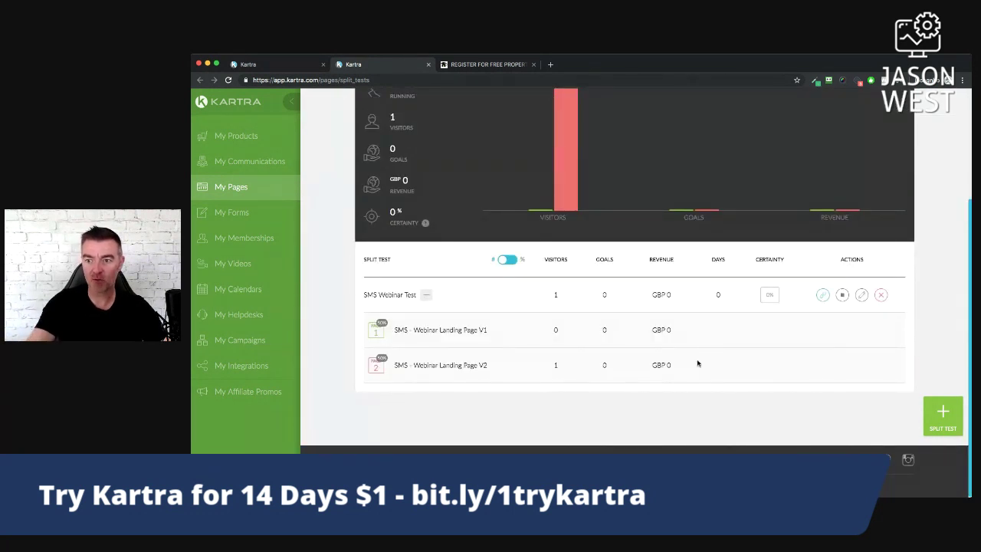
scroll(699, 360, "up", 3)
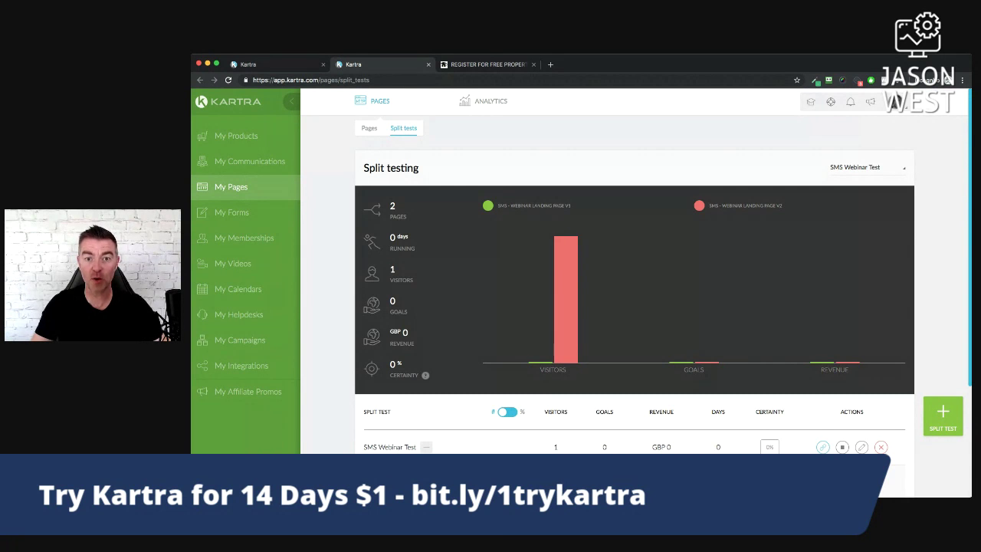
key("super+Tab")
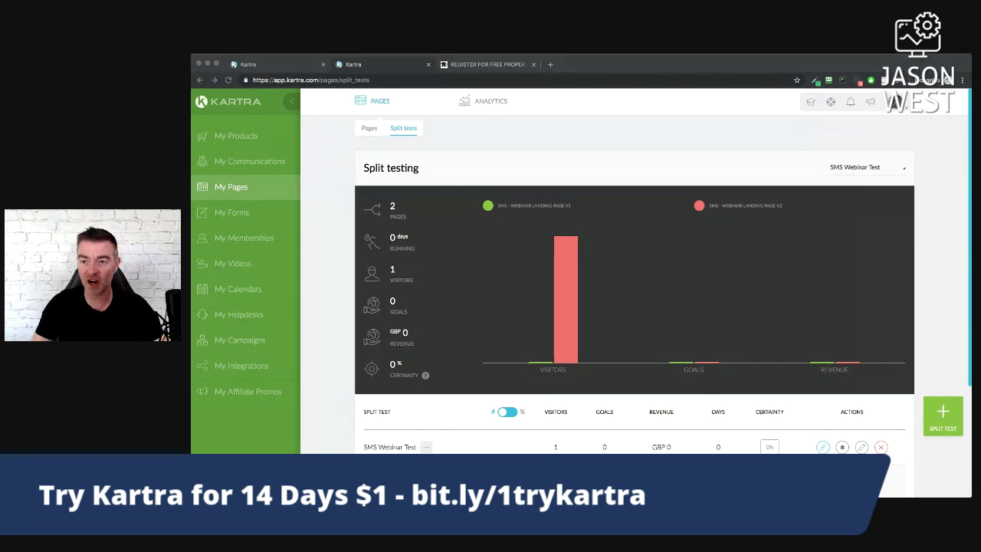